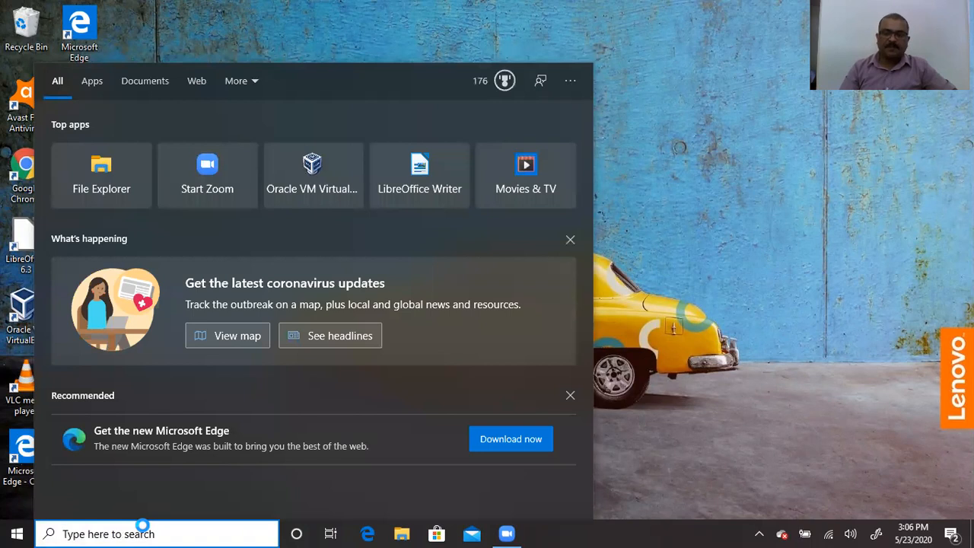
Step: Search Windows for "insta", open Control Panel, and view the list of installed programs
type("insta")
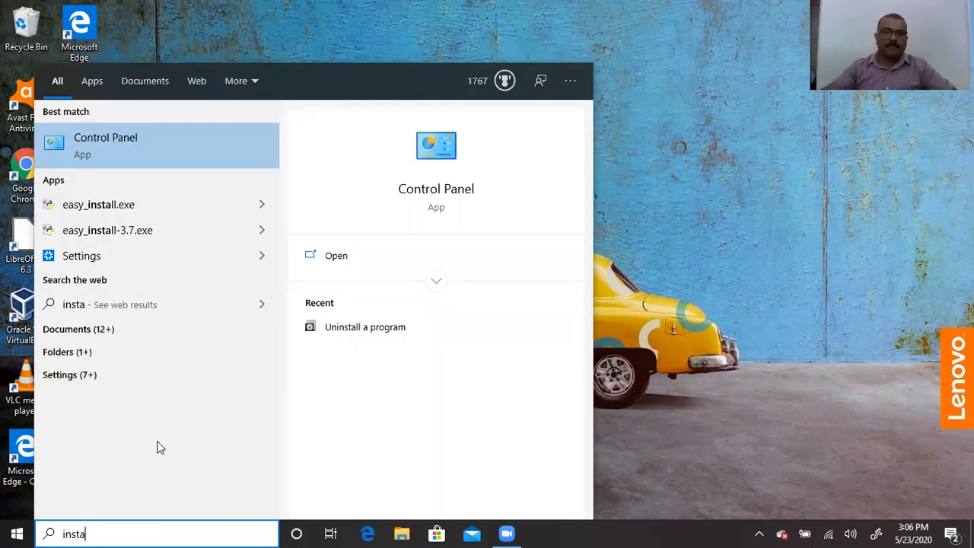
left_click(193, 159)
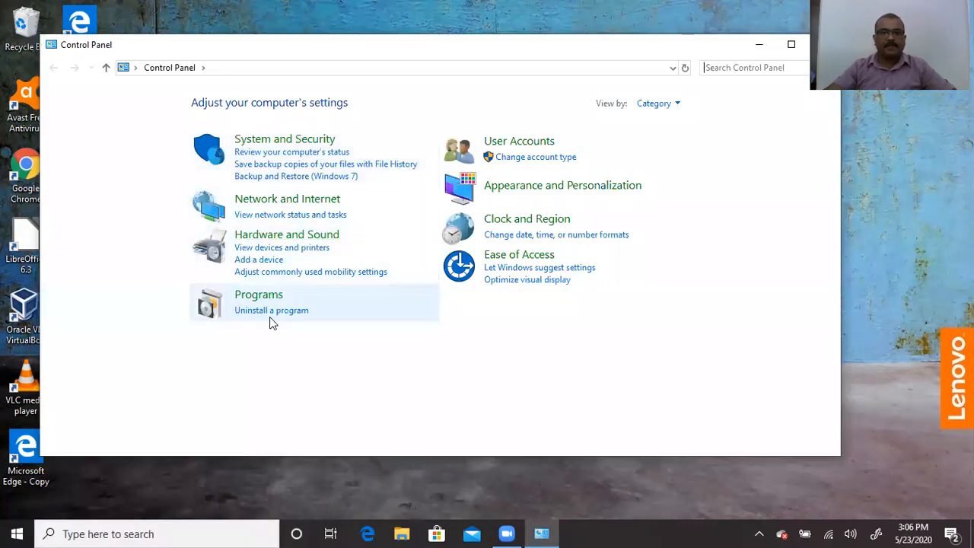
left_click(267, 314)
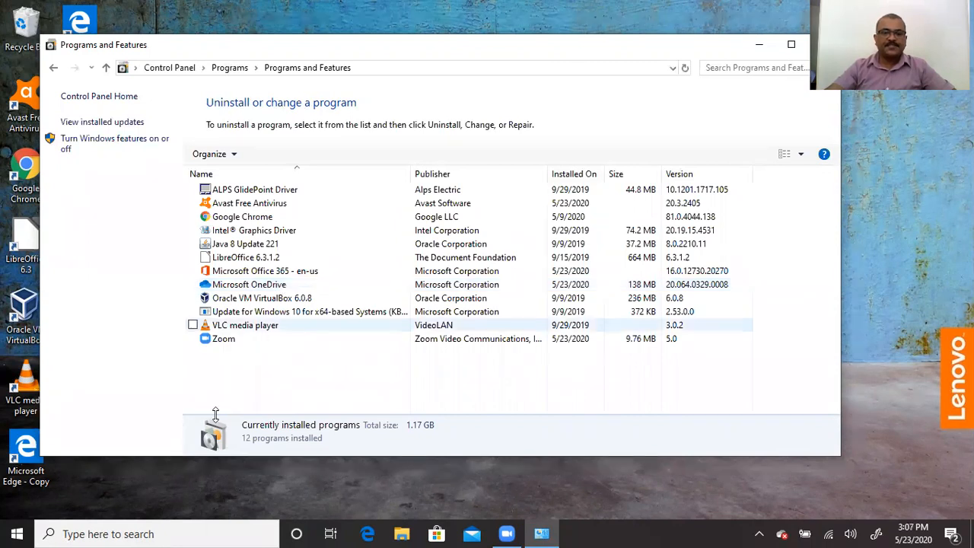
Step: Search for PyCharm from the desktop and go to the JetBrains download page for Windows
left_click(140, 530)
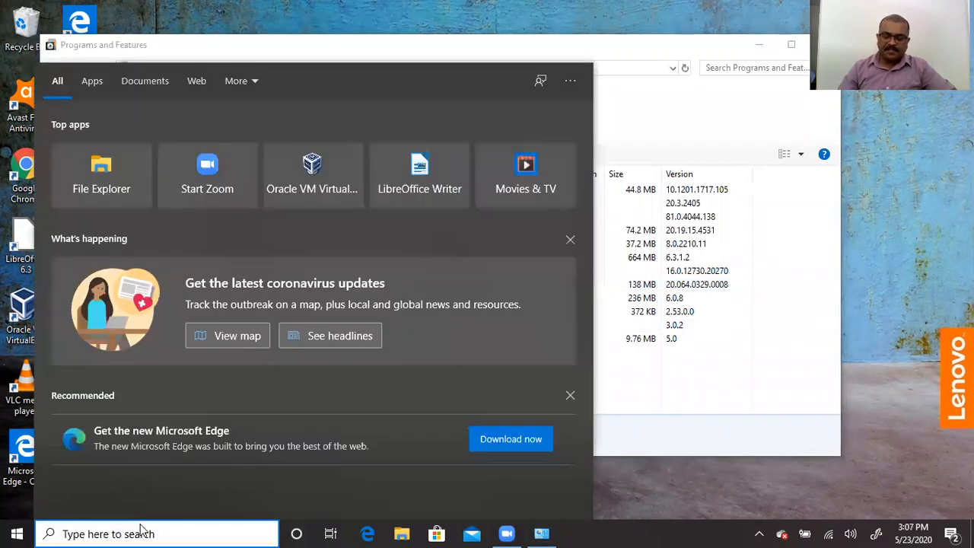
type("pycham")
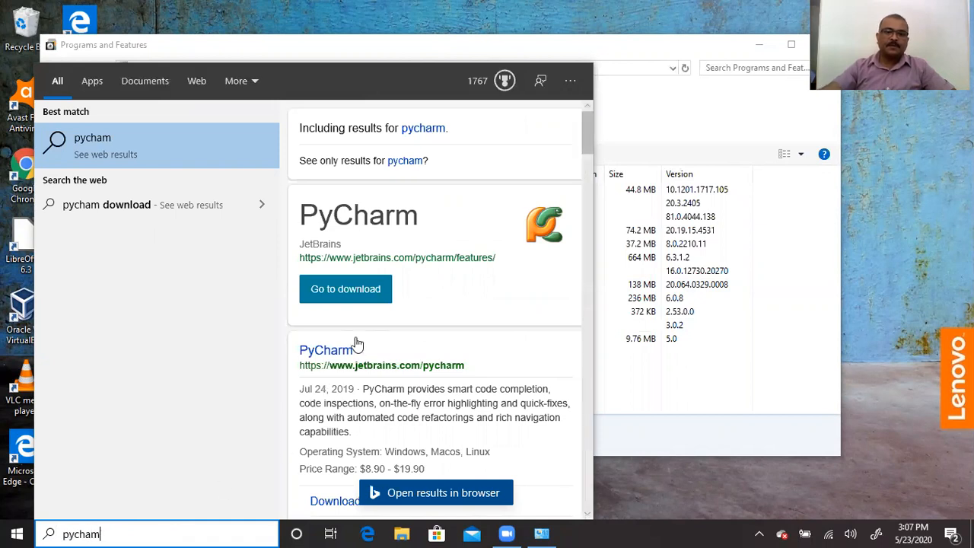
left_click(362, 290)
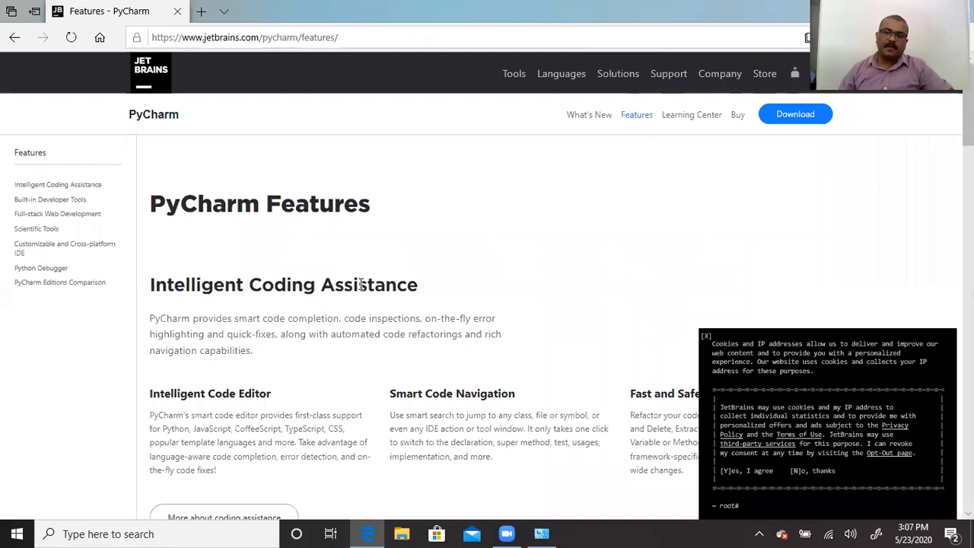
left_click(806, 127)
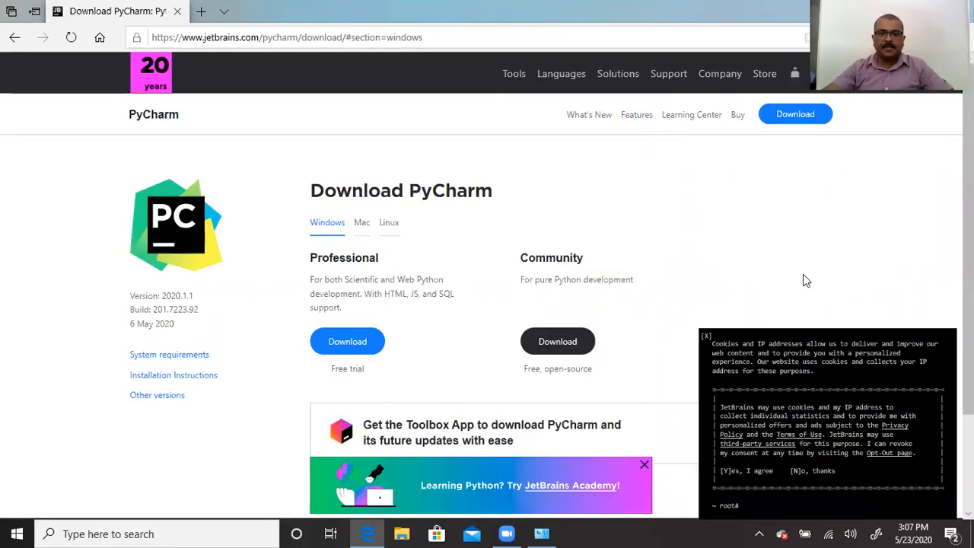
Step: Request the free PyCharm Community download for Windows and dismiss the browser's download prompt
scroll(803, 274, "down", 1)
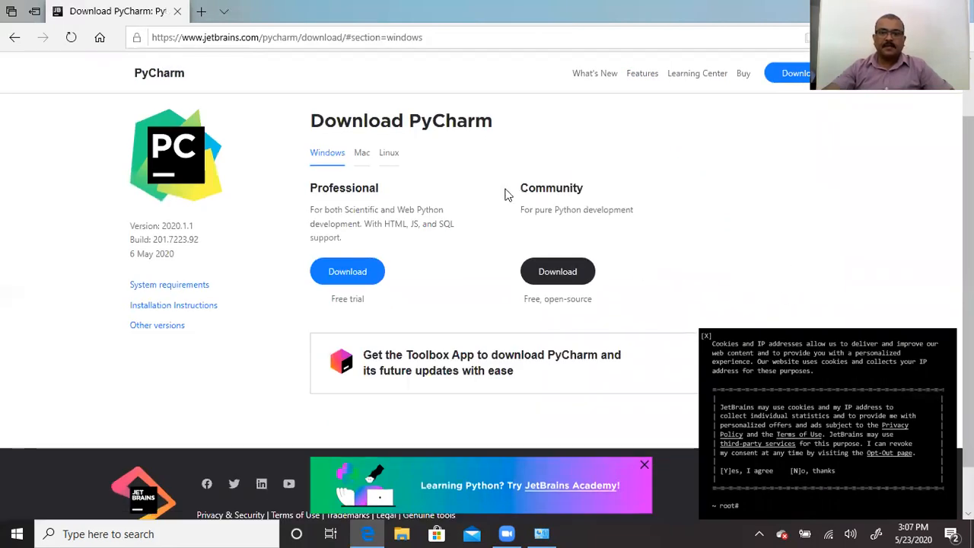
left_click(557, 276)
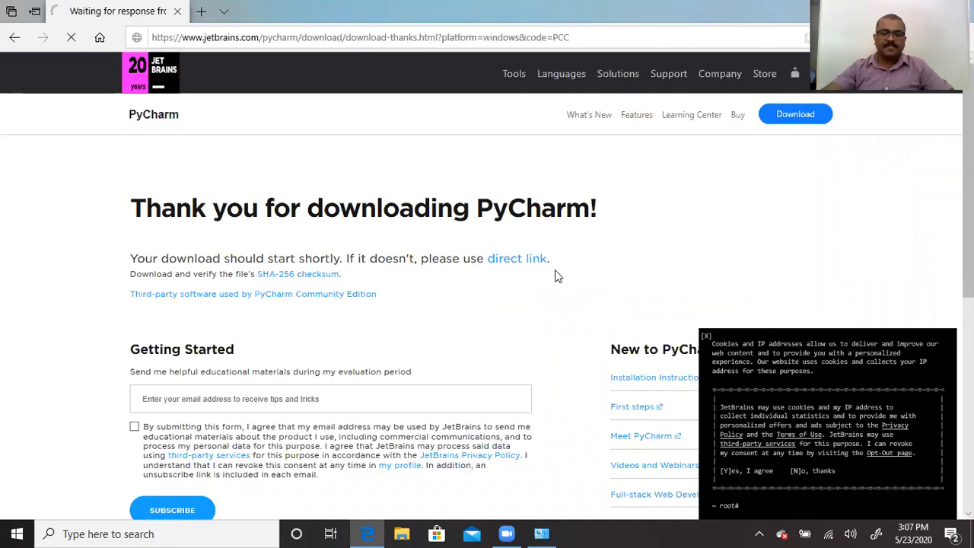
scroll(556, 276, "down", 1)
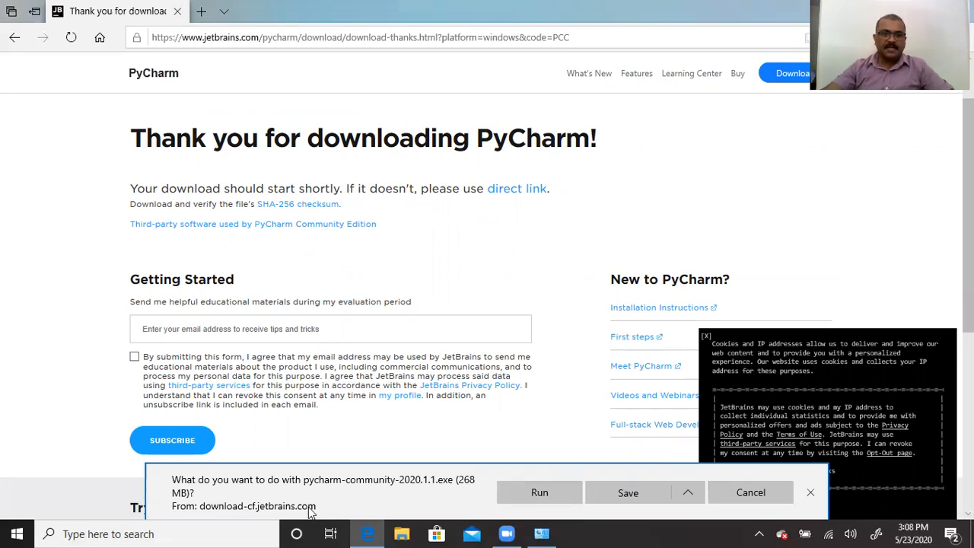
left_click(811, 493)
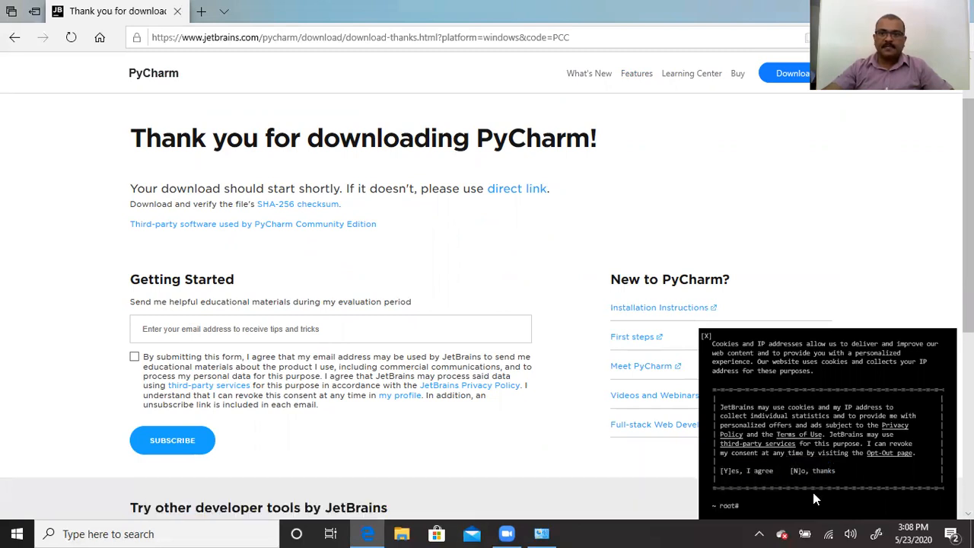
Step: Run the installer pycharm-community-2020.1.1.exe from the python download folder on the Windows (C:) drive
left_click(403, 533)
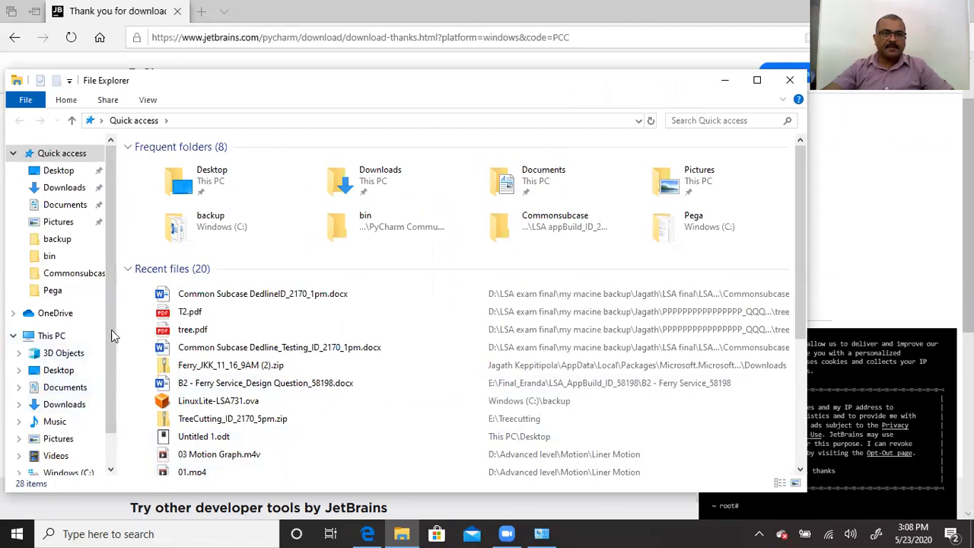
scroll(111, 365, "down", 1)
left_click(89, 429)
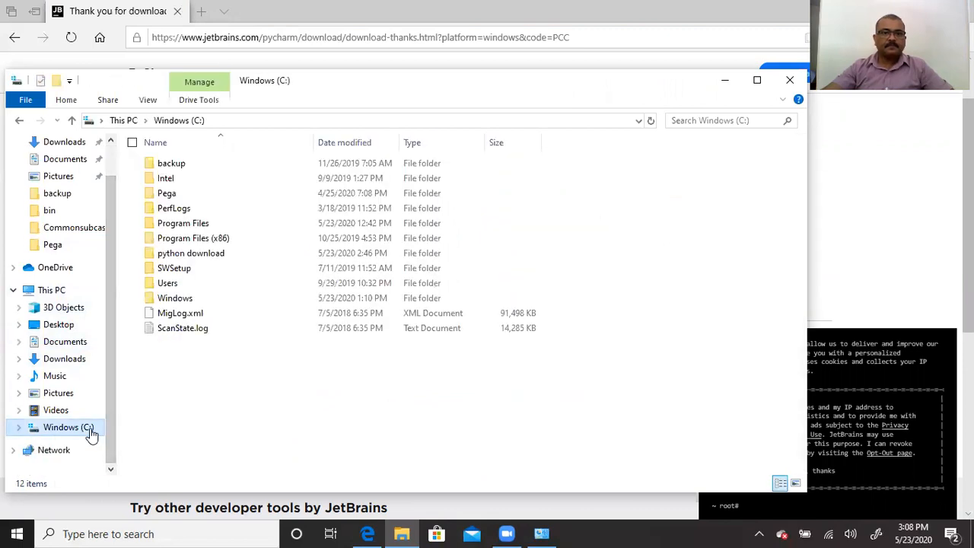
double_click(190, 254)
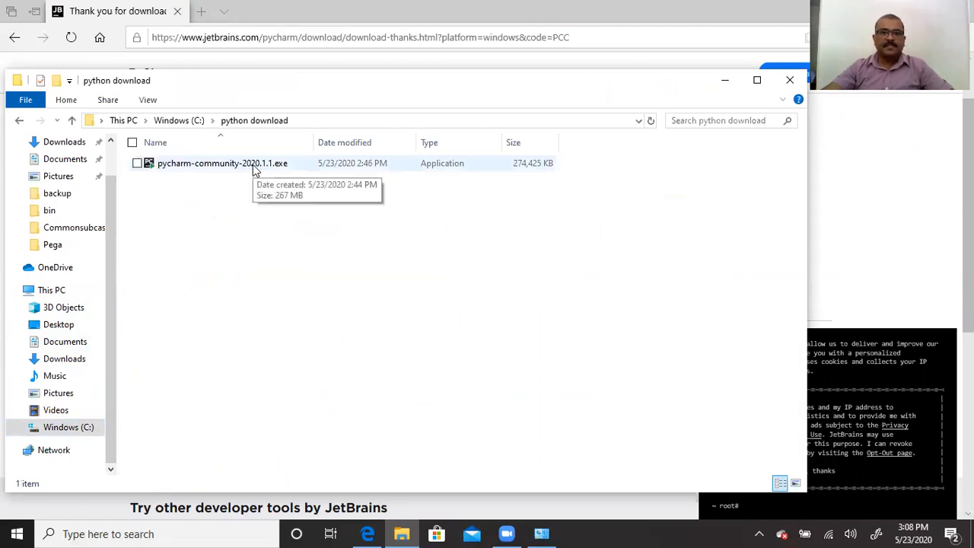
double_click(255, 168)
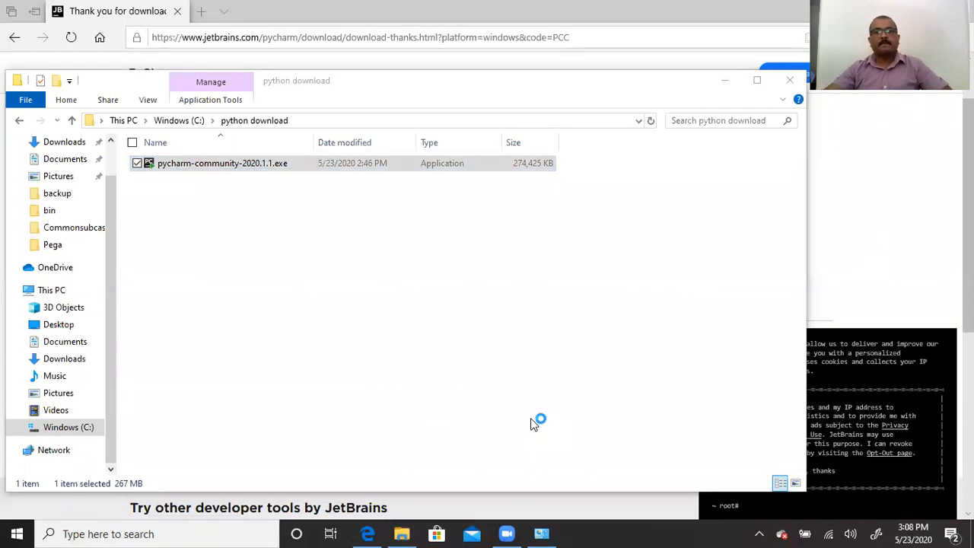
Step: Accept the default PyCharm install location and keep the 64-bit launcher desktop shortcut enabled in the installation options
left_click(566, 381)
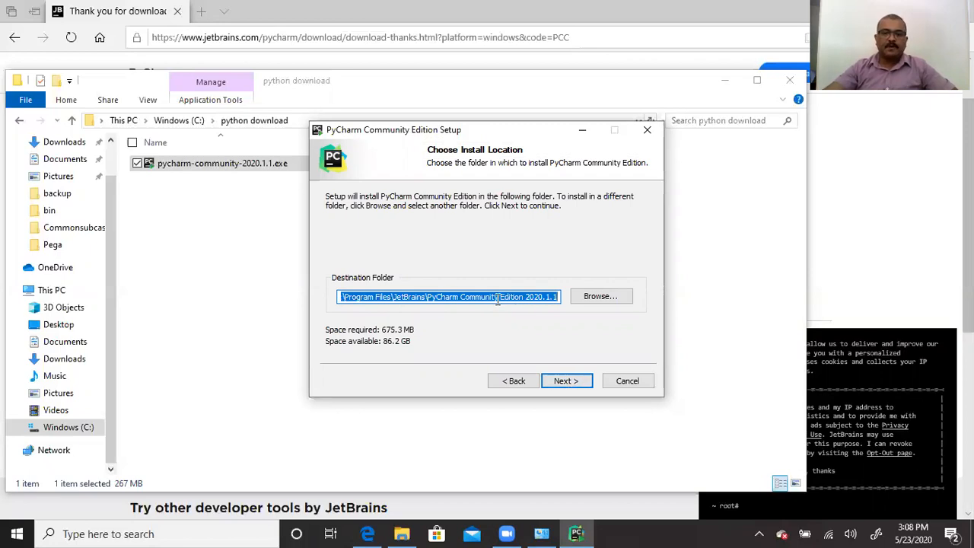
left_click(395, 296)
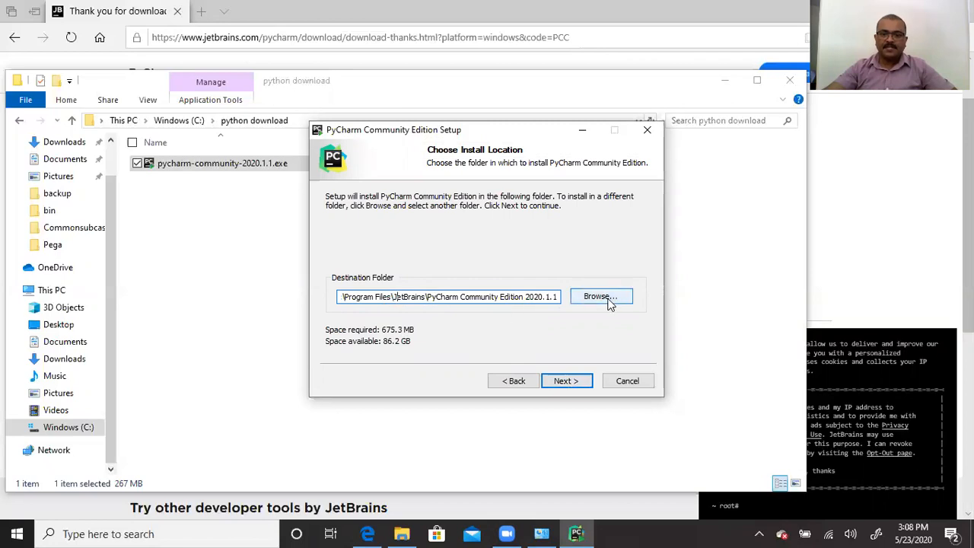
left_click(579, 388)
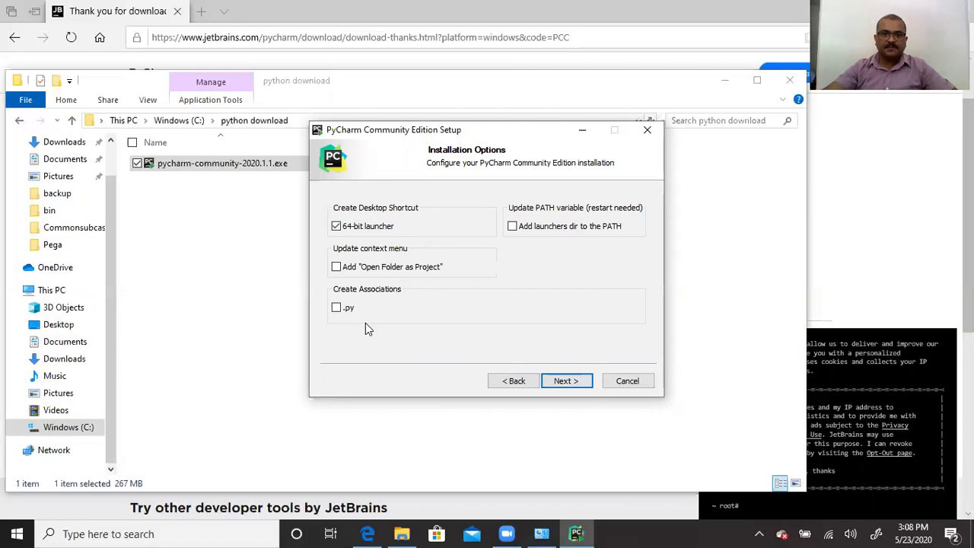
left_click(336, 224)
left_click(336, 223)
left_click(577, 388)
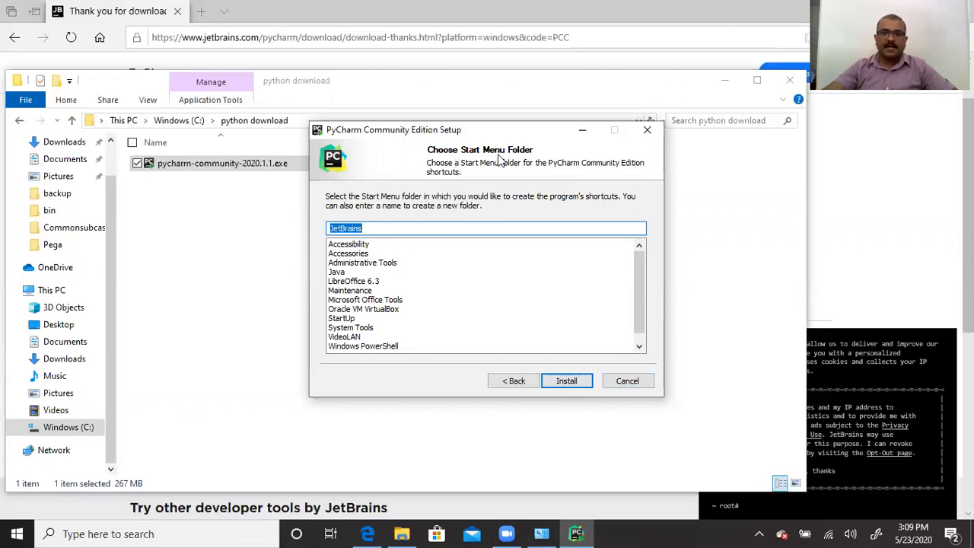
Step: Keep JetBrains as the Start Menu folder and start installing PyCharm Community Edition
left_click(16, 534)
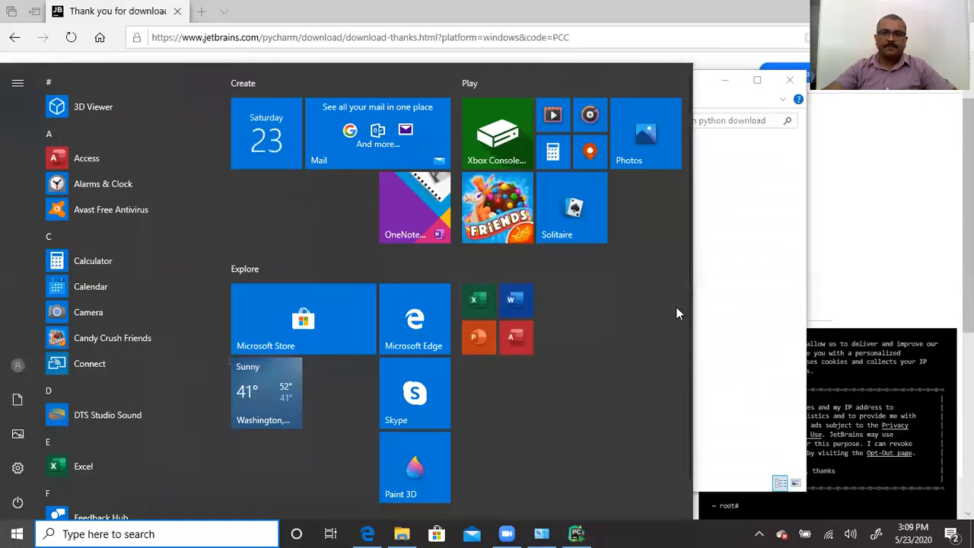
left_click(725, 288)
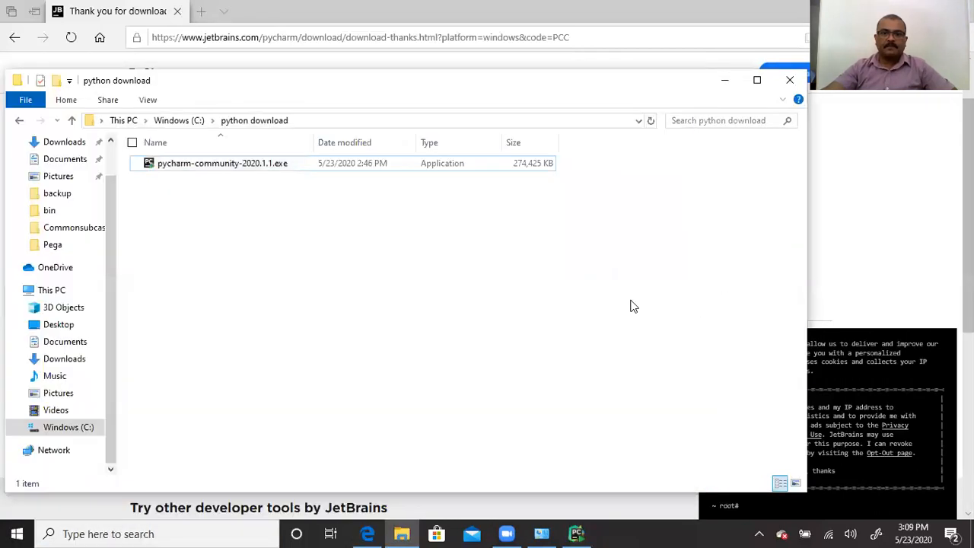
left_click(576, 533)
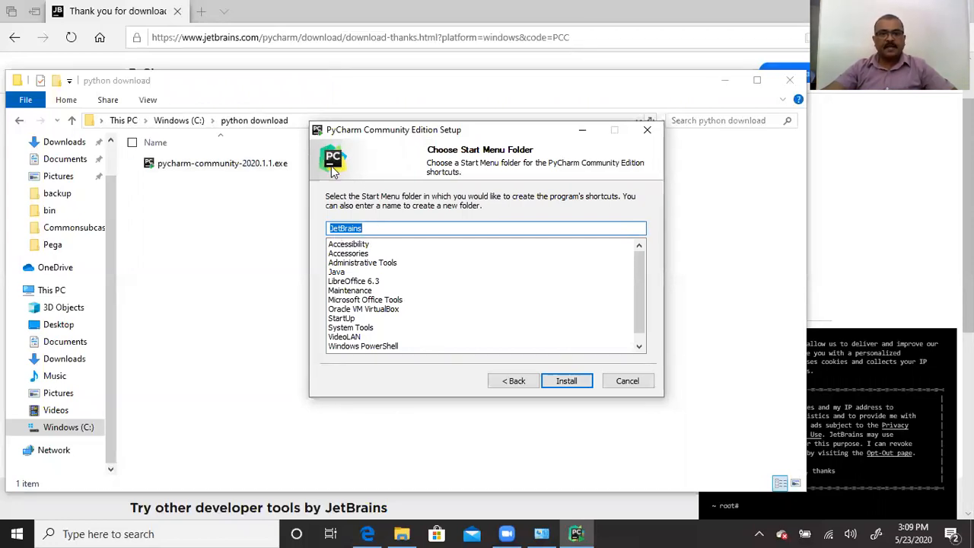
left_click(566, 381)
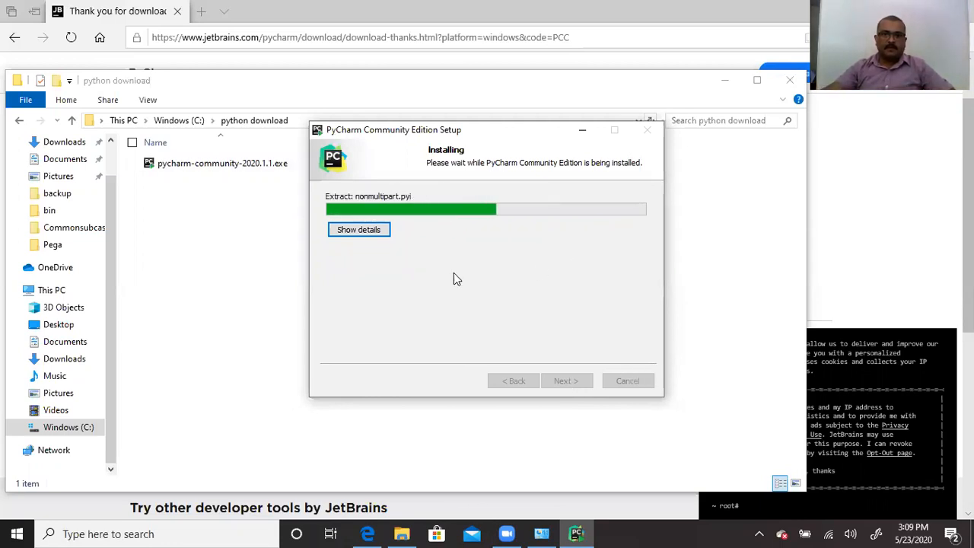
Step: Look at the python.org home page in a new browser tab and close the browser
left_click(201, 11)
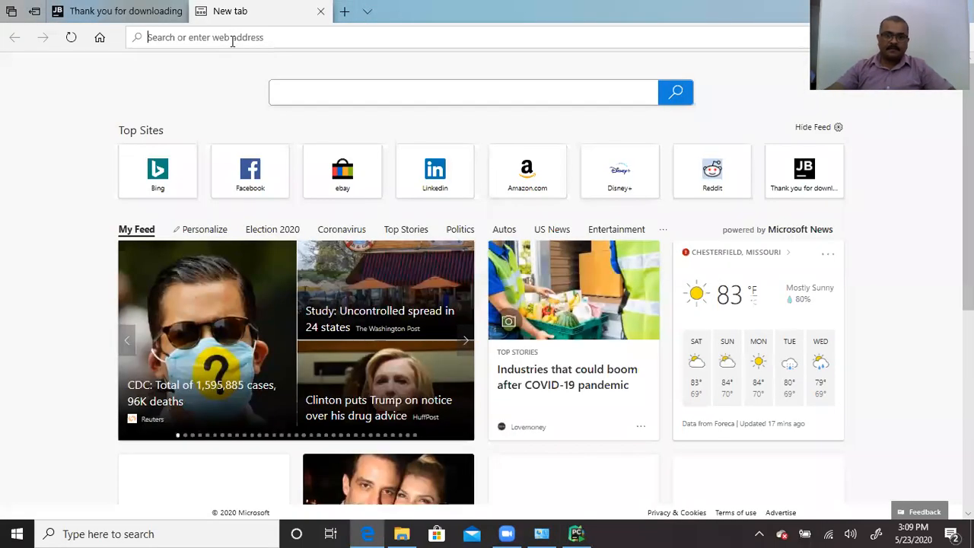
type("py")
key("Return")
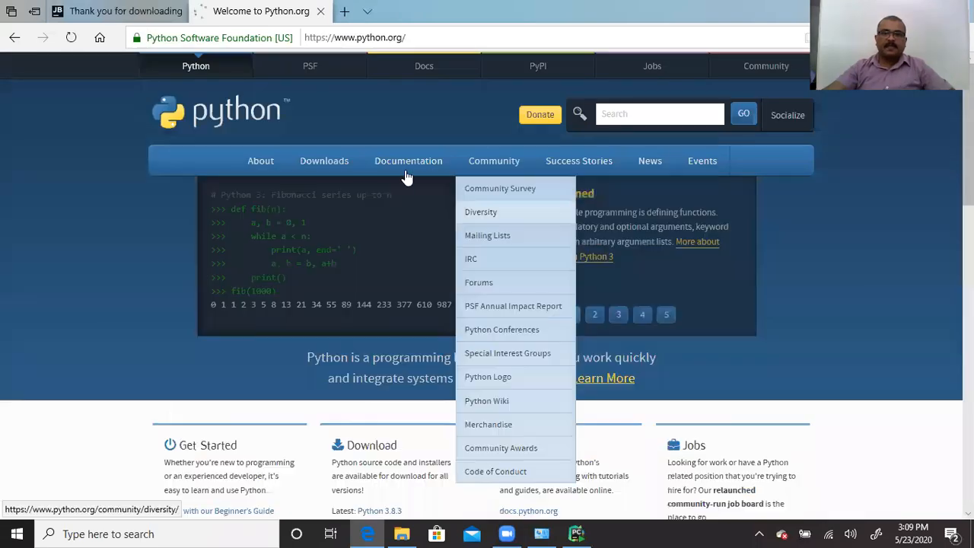
mouse_move(406, 172)
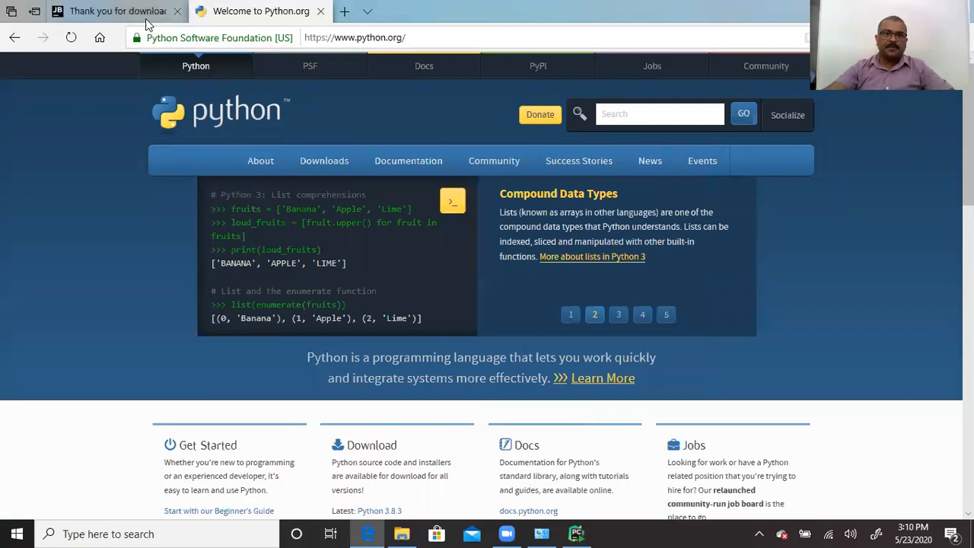
left_click(320, 10)
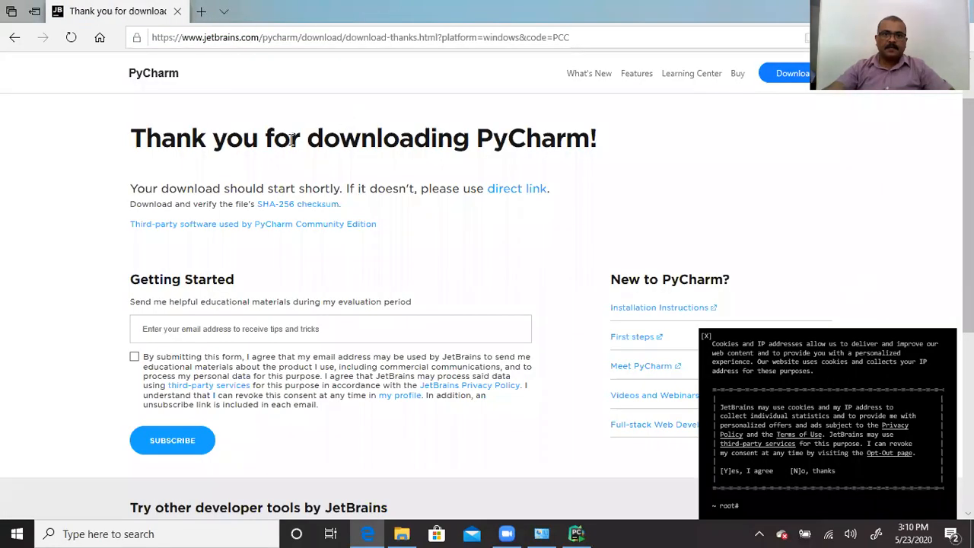
left_click(180, 14)
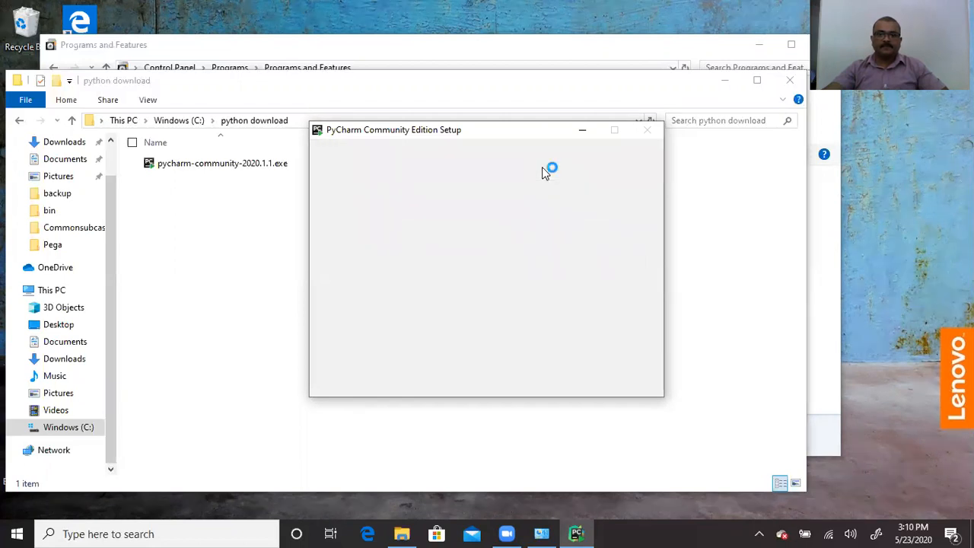
Step: Finish the PyCharm setup and close the File Explorer and Programs and Features windows
left_click(567, 382)
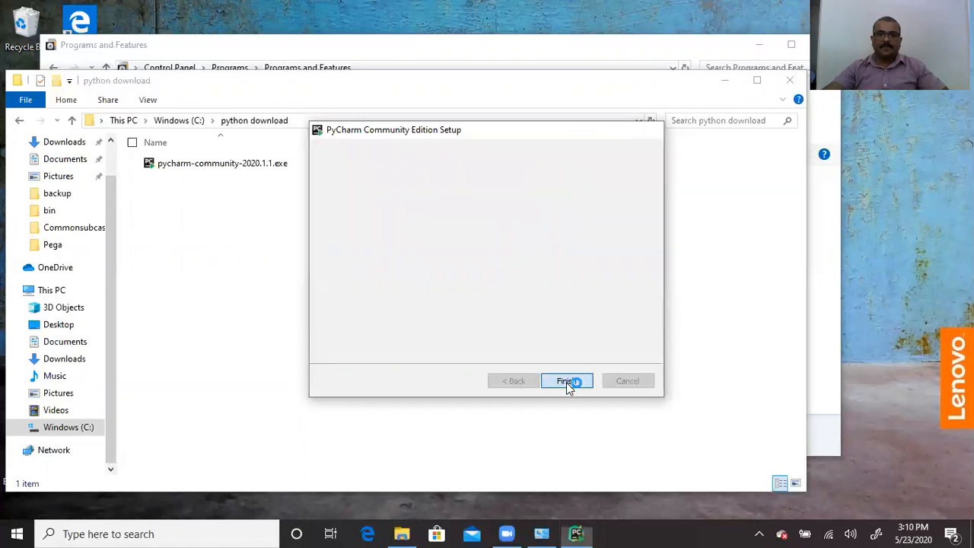
left_click(790, 81)
left_click_drag(794, 53, 725, 78)
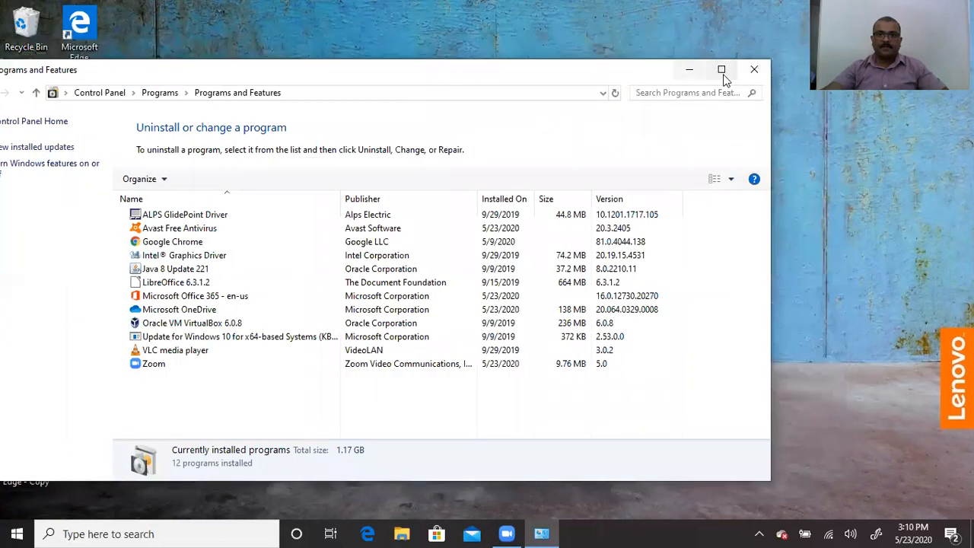
left_click(753, 70)
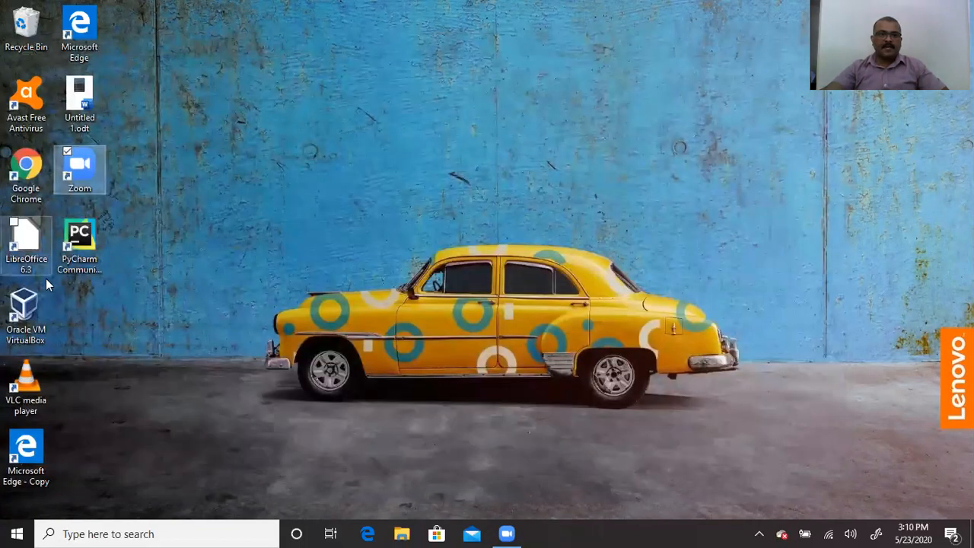
Step: Launch PyCharm Community Edition from its desktop shortcut and start a new project
double_click(91, 252)
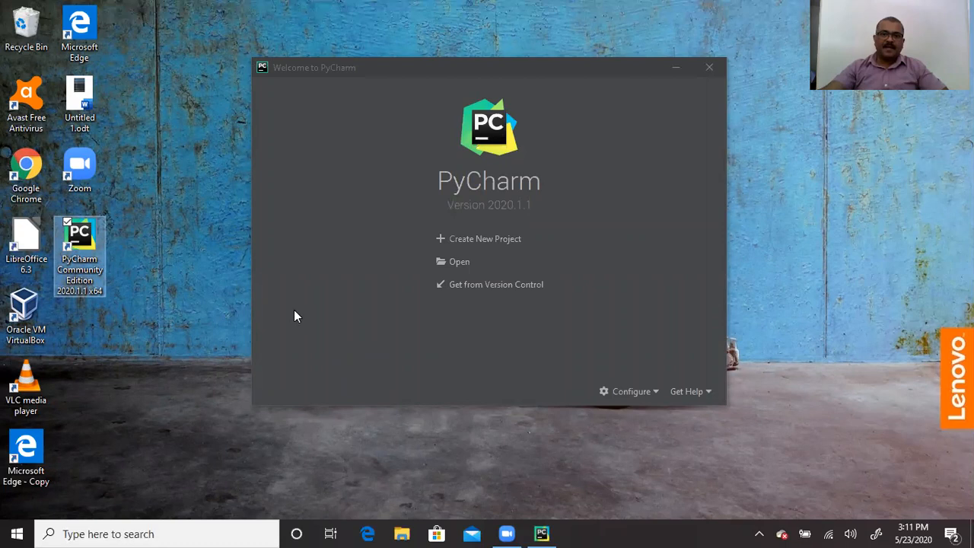
left_click(465, 244)
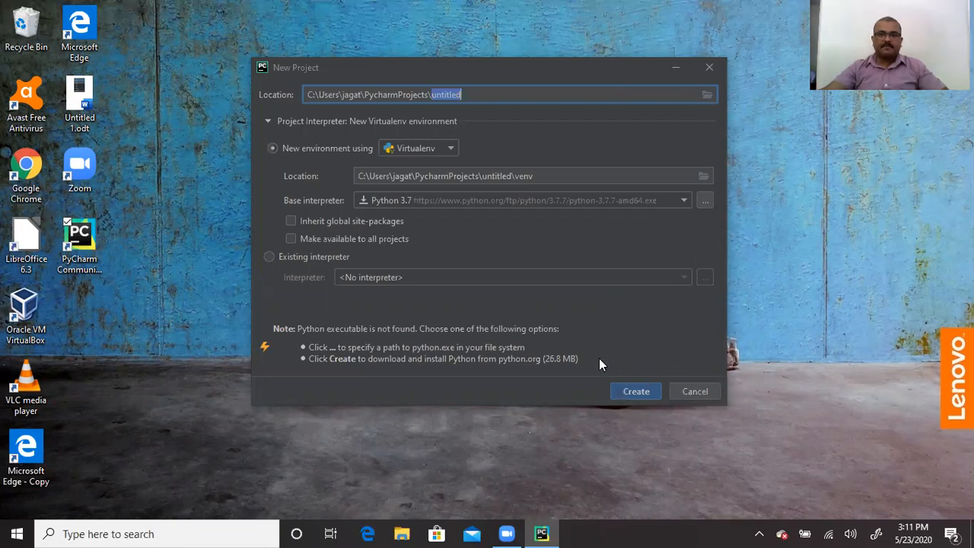
Step: Name the new project MyProject1 in the PycharmProjects location path, replacing the default folder name
left_click(441, 96)
mouse_move(429, 99)
left_mouse_down()
mouse_move(467, 99)
mouse_move(431, 100)
left_mouse_up()
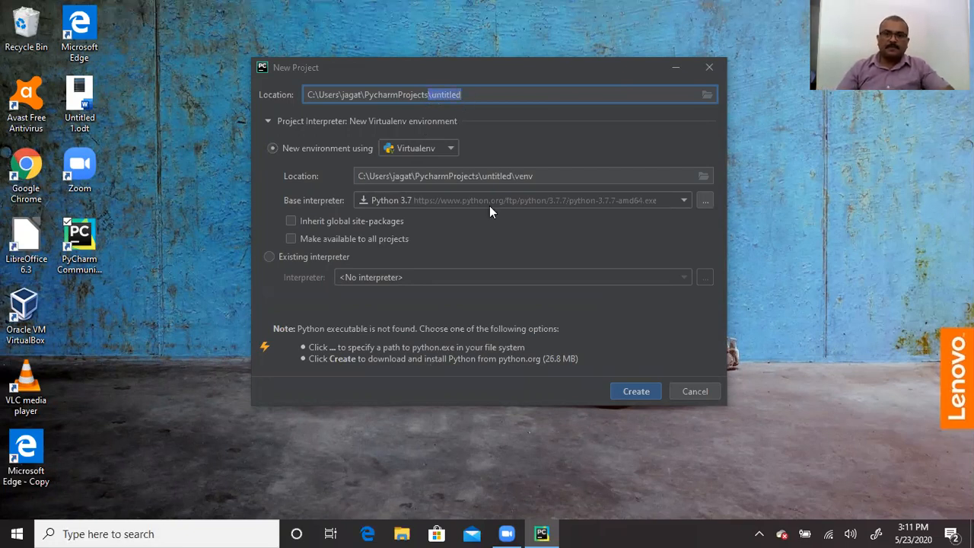
left_click(514, 101)
key("BackSpace")
key("BackSpace")
key("BackSpace")
key("BackSpace")
key("BackSpace")
key("BackSpace")
key("BackSpace")
key("BackSpace")
type("My")
type("Projec")
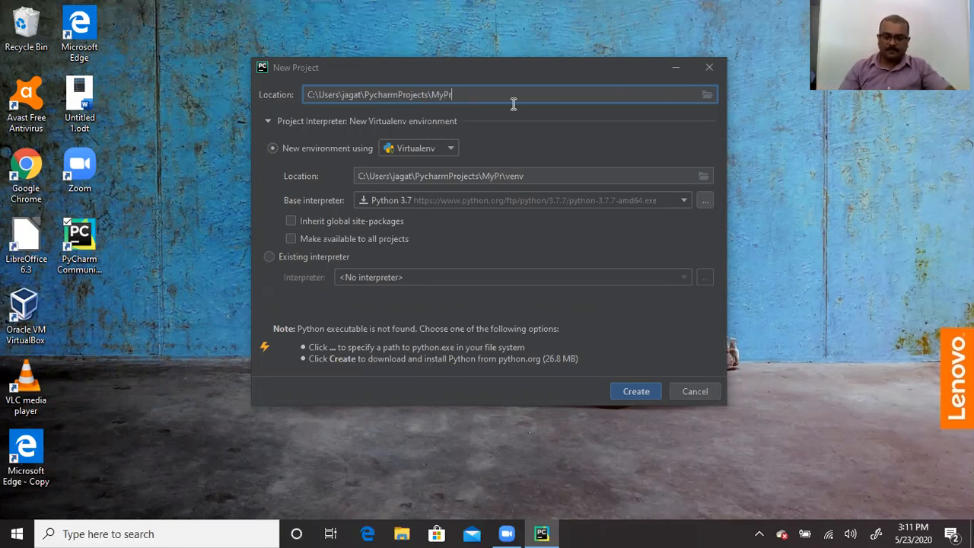
type("t1")
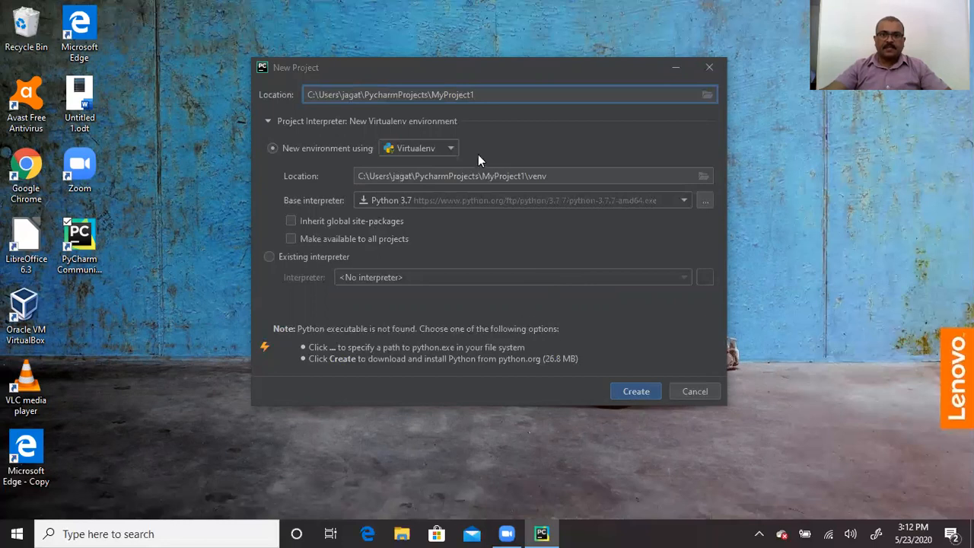
Step: Create the project with a new Virtualenv, dismiss the Tip of the Day and bring up the approval request for installing Python 3.7
left_click(630, 391)
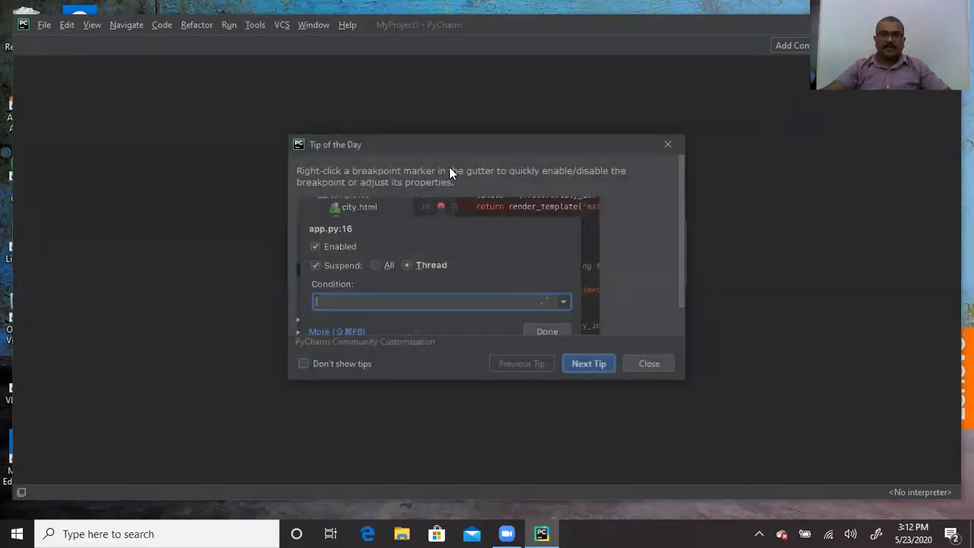
left_click(647, 366)
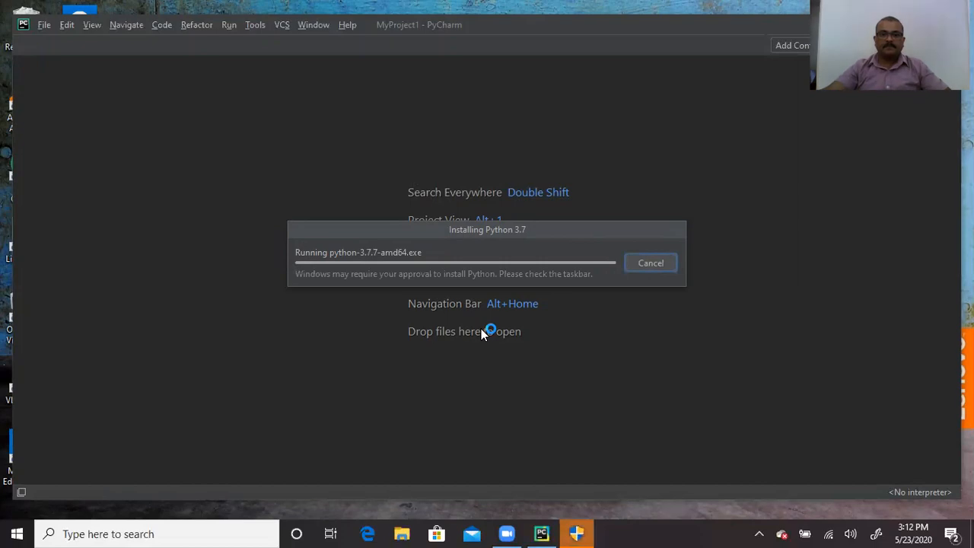
left_click(580, 534)
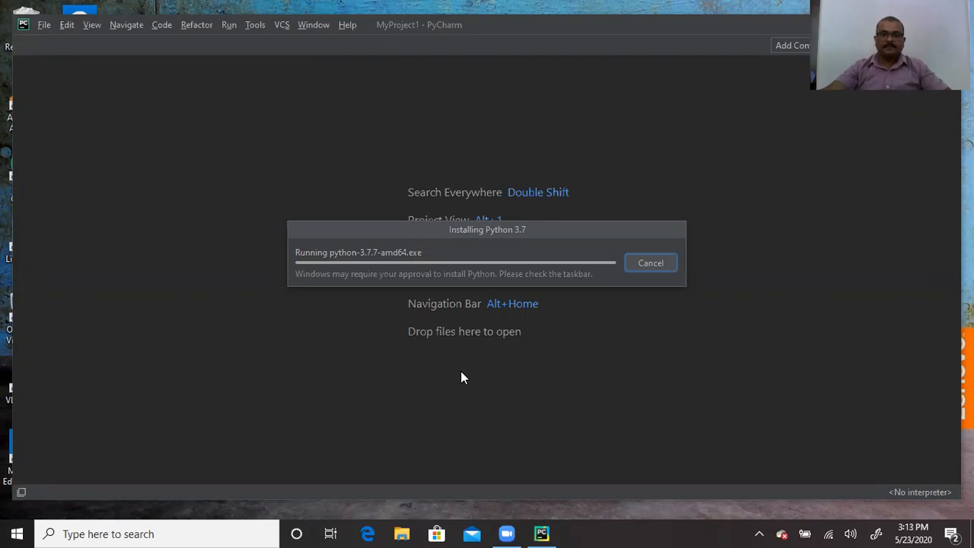
Step: Open the installed programs list in Control Panel and check it for the Python installation
left_click(159, 533)
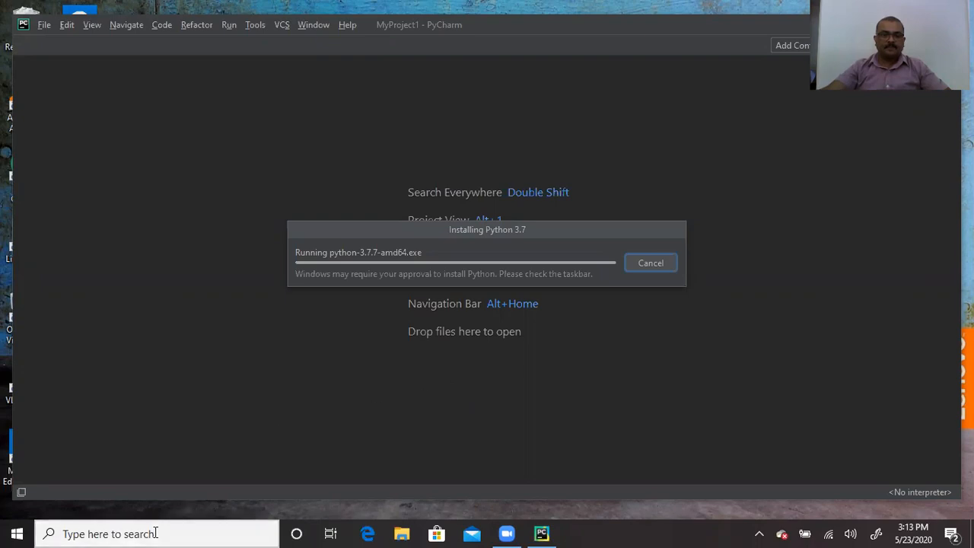
type("i")
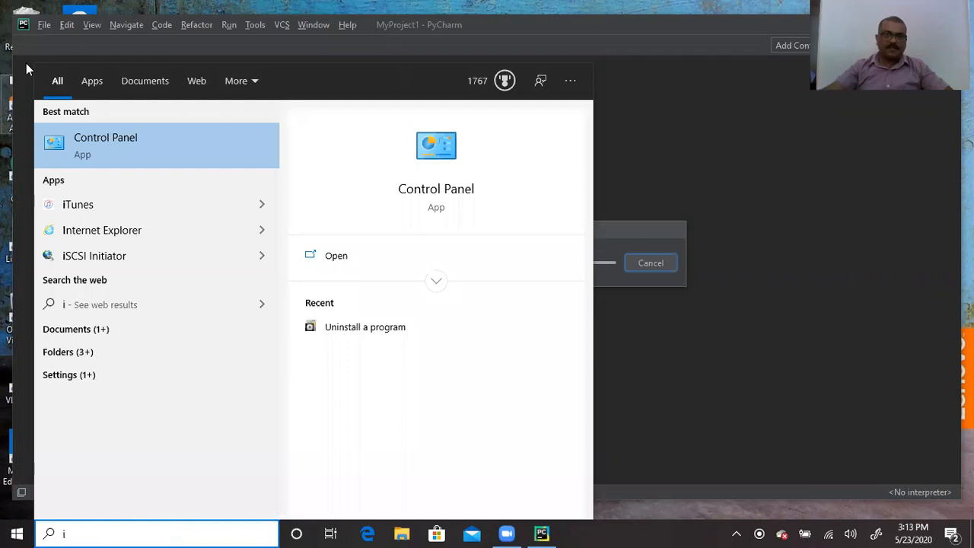
left_click(99, 141)
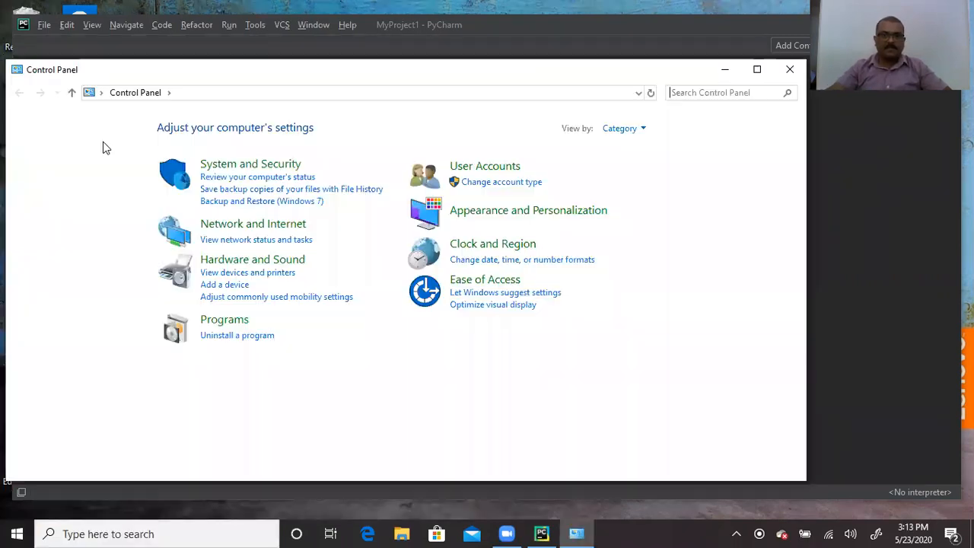
left_click(220, 339)
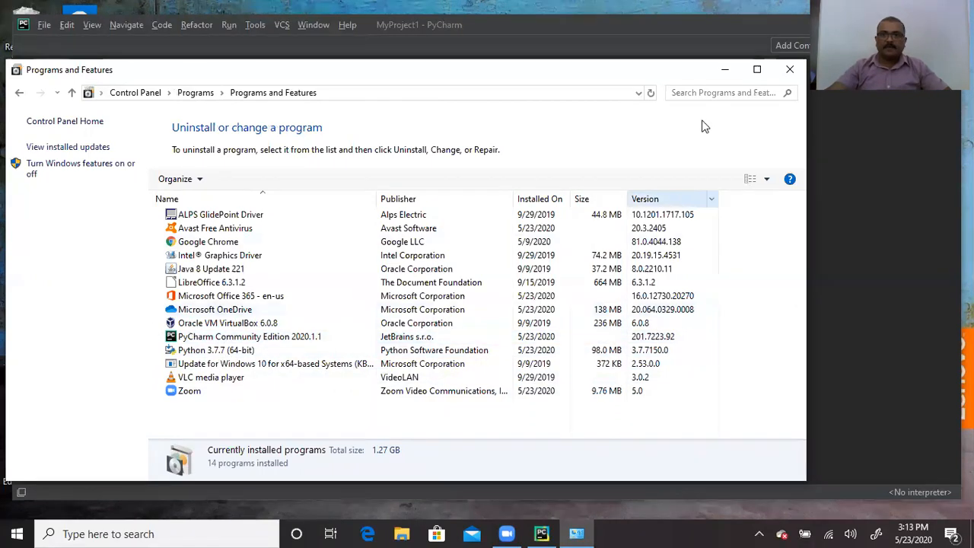
left_click(724, 70)
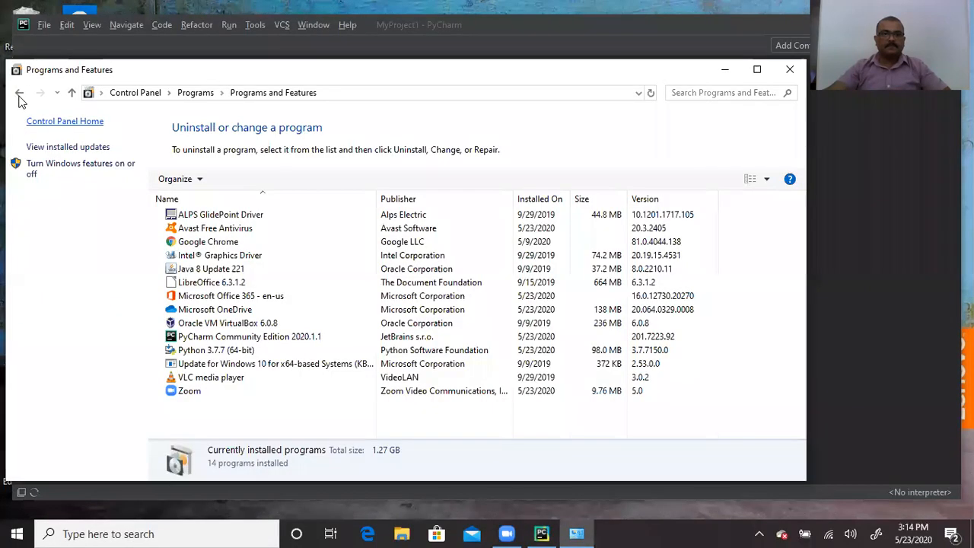
left_click(20, 95)
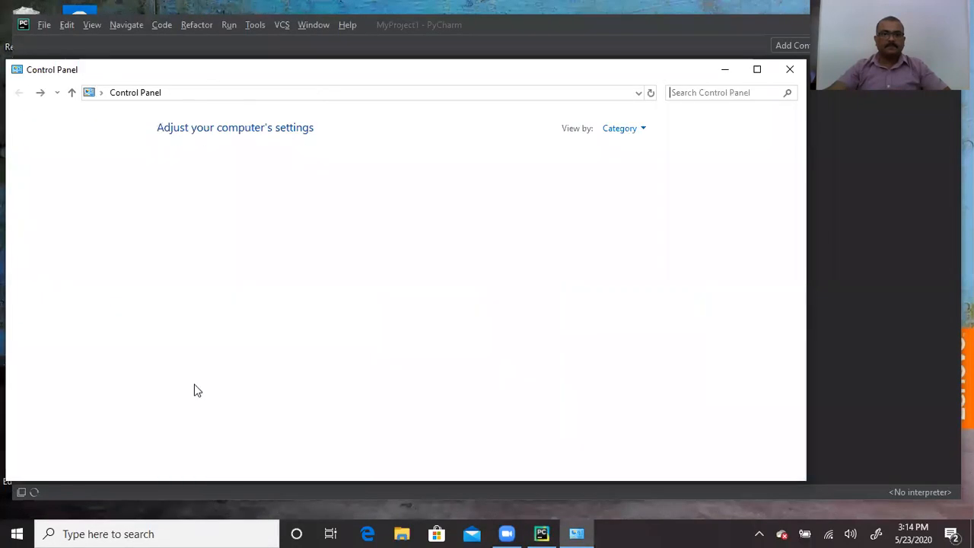
left_click(225, 338)
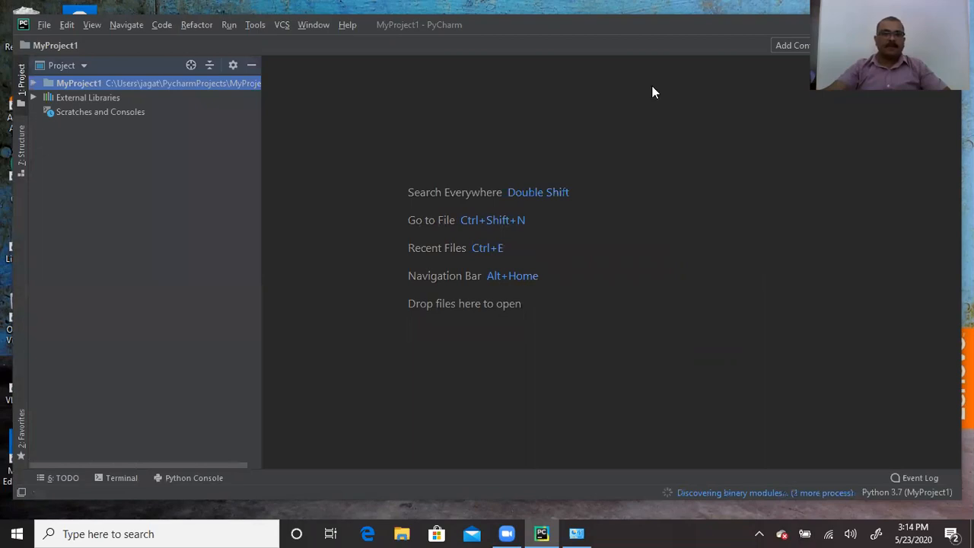
right_click(93, 82)
mouse_move(119, 89)
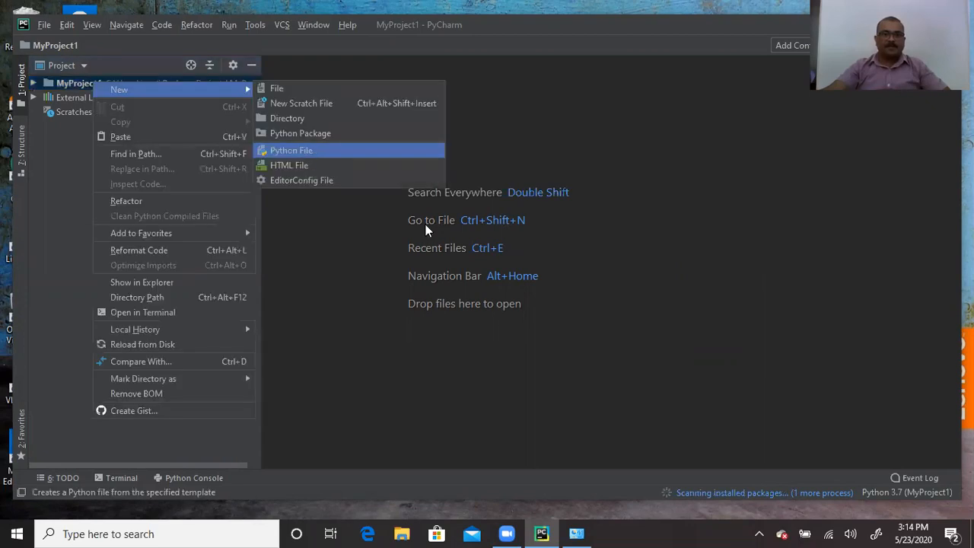
key("Return")
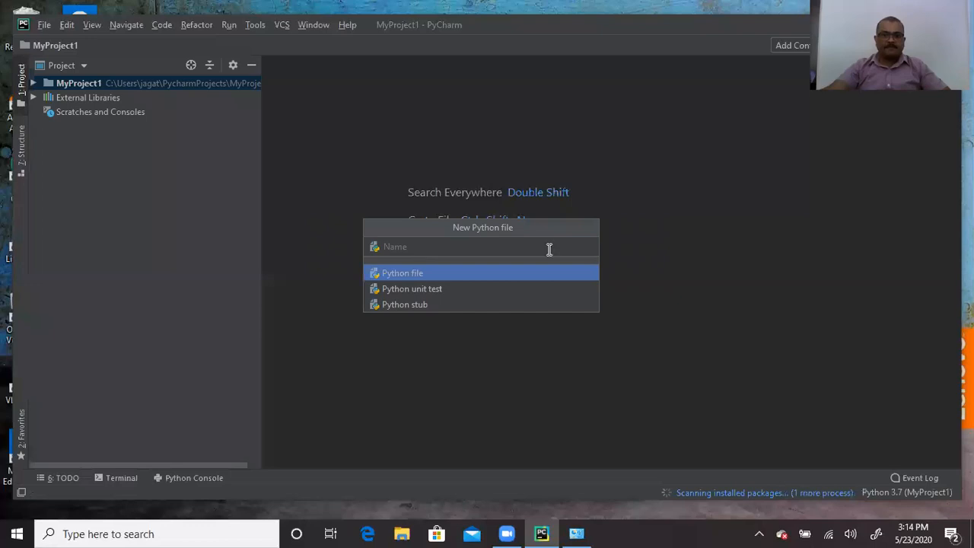
Step: Create a new Python file named MyFirstP in the MyProject1 folder
right_click(88, 90)
mouse_move(289, 106)
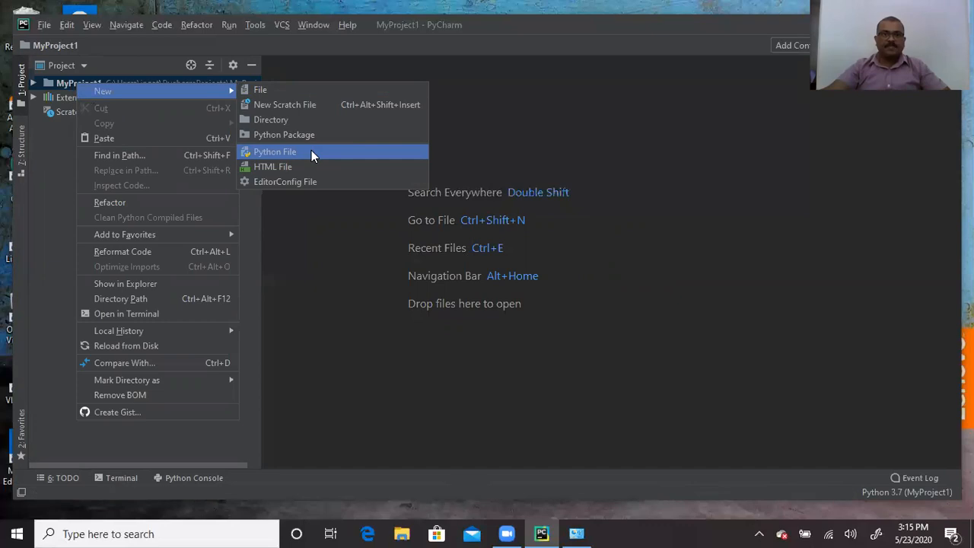
left_click(311, 155)
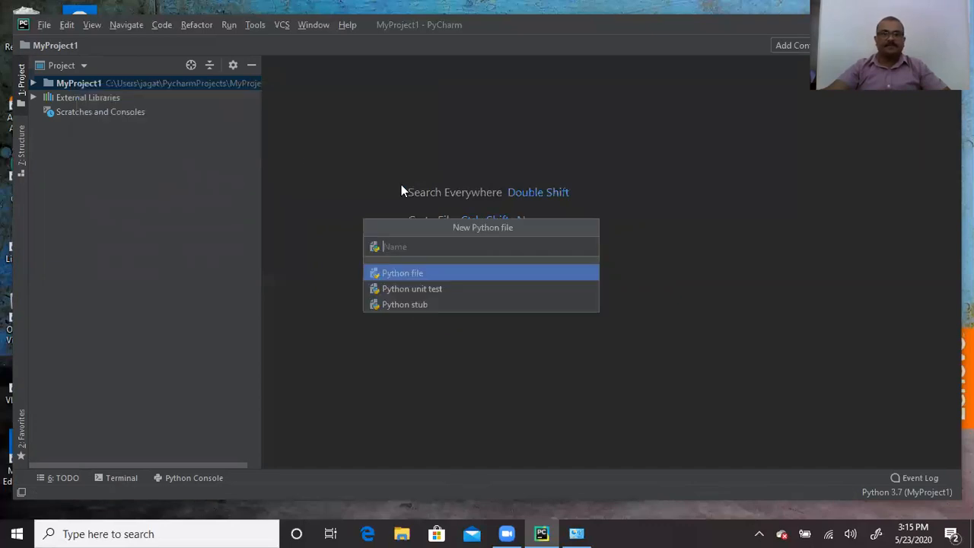
type("MyFirstP")
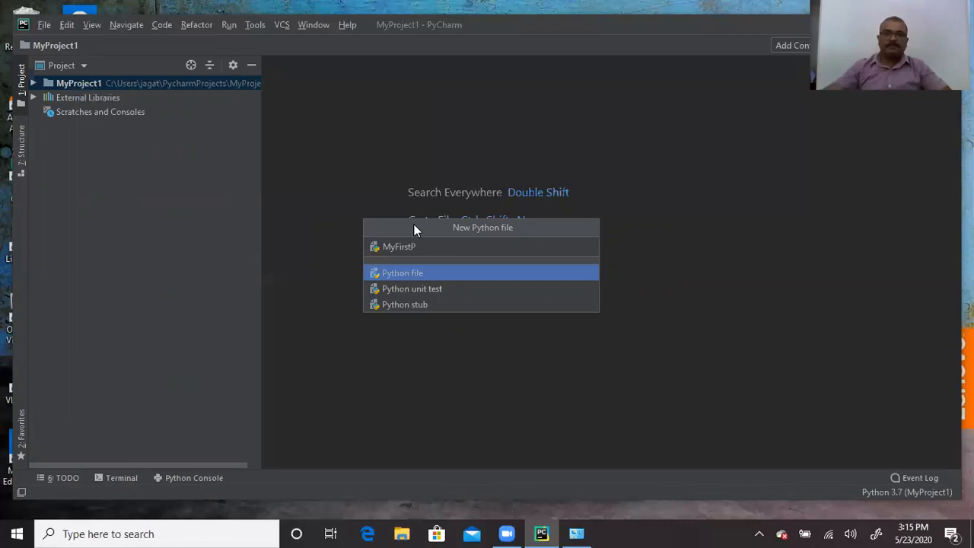
key("Escape")
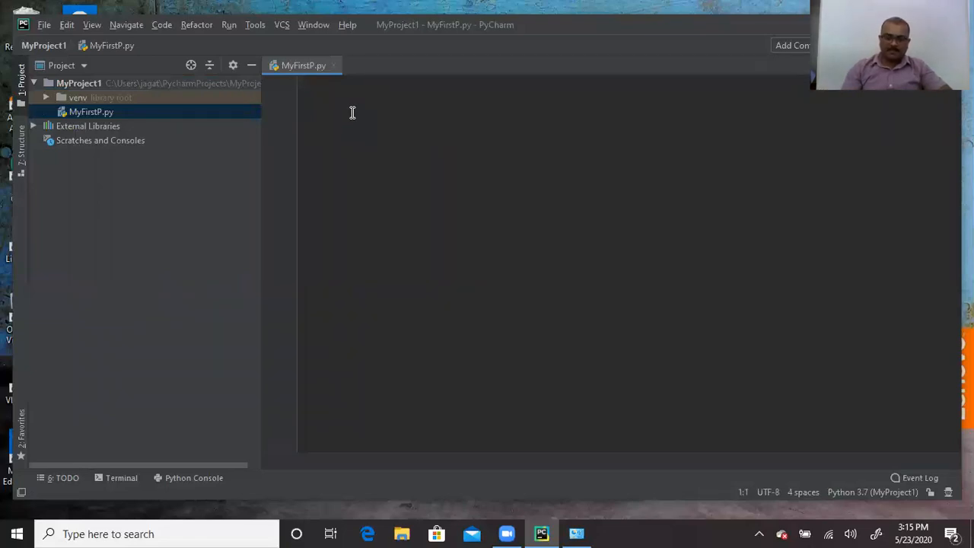
Step: Write print("aaa") on the first line of MyFirstP.py and run the file
type("prin")
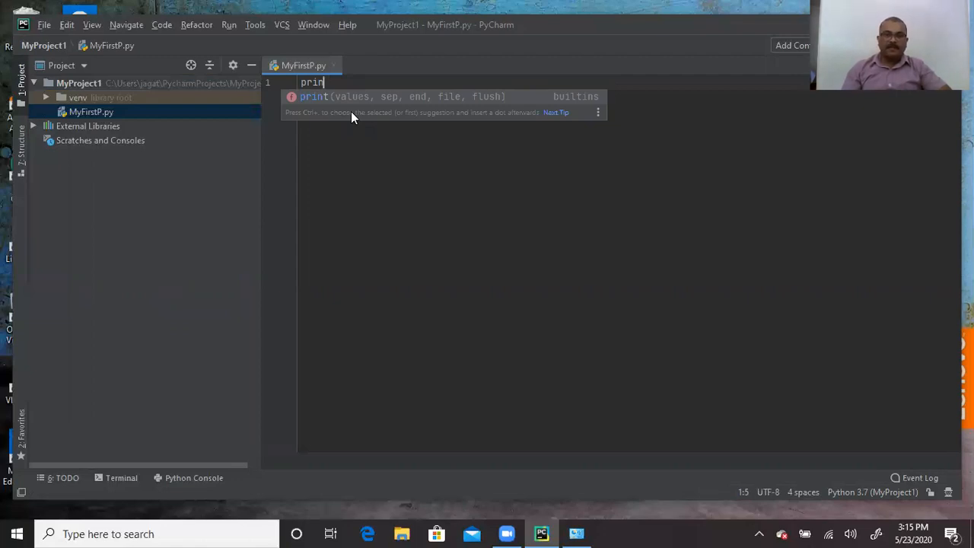
key("Return")
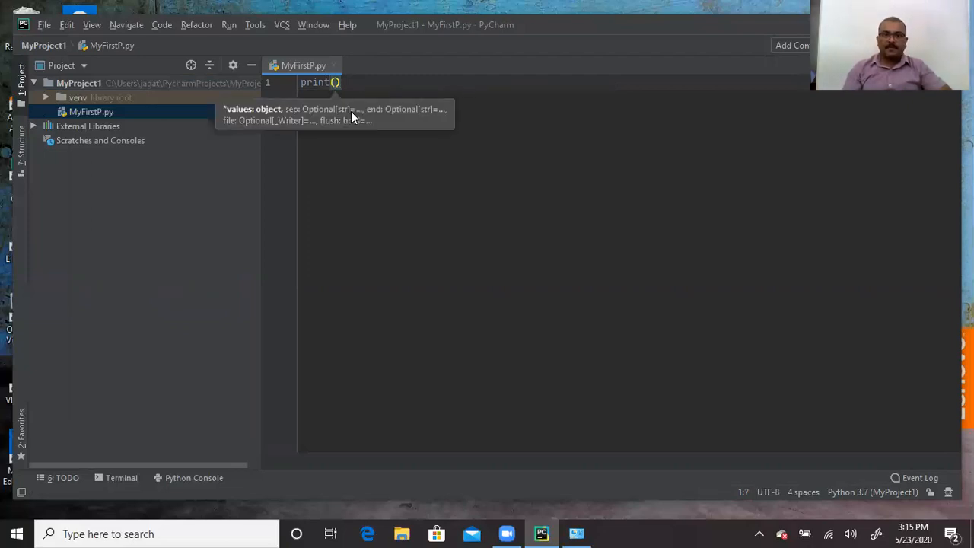
type("\"aaa")
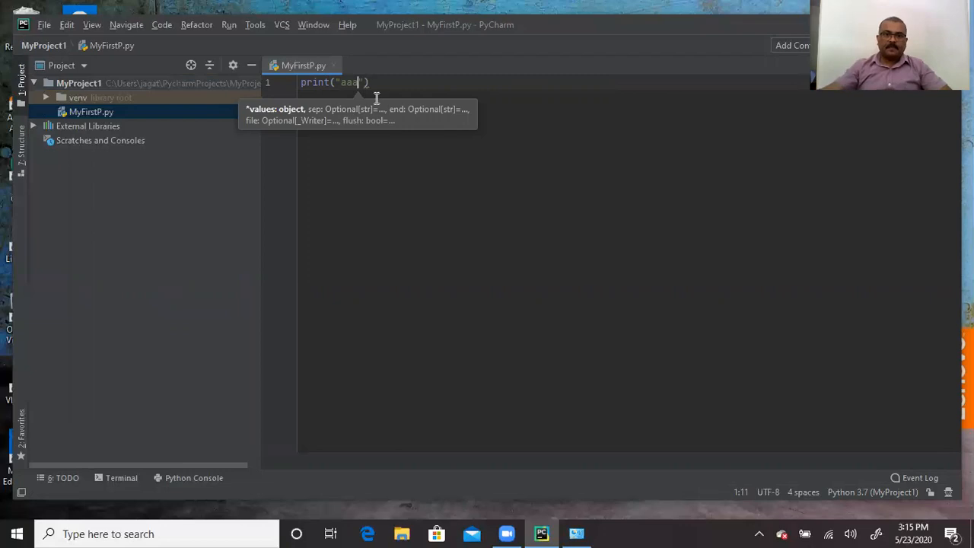
left_click(409, 251)
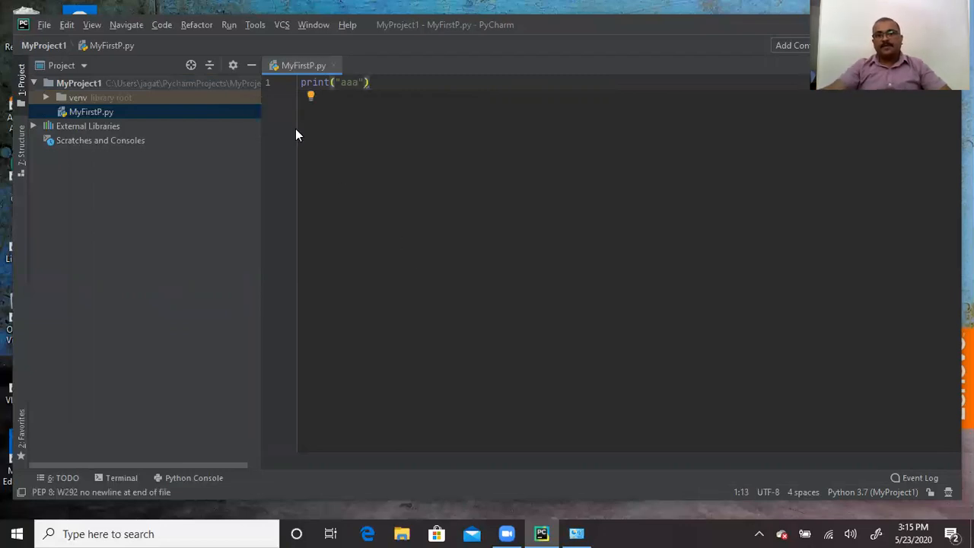
right_click(436, 154)
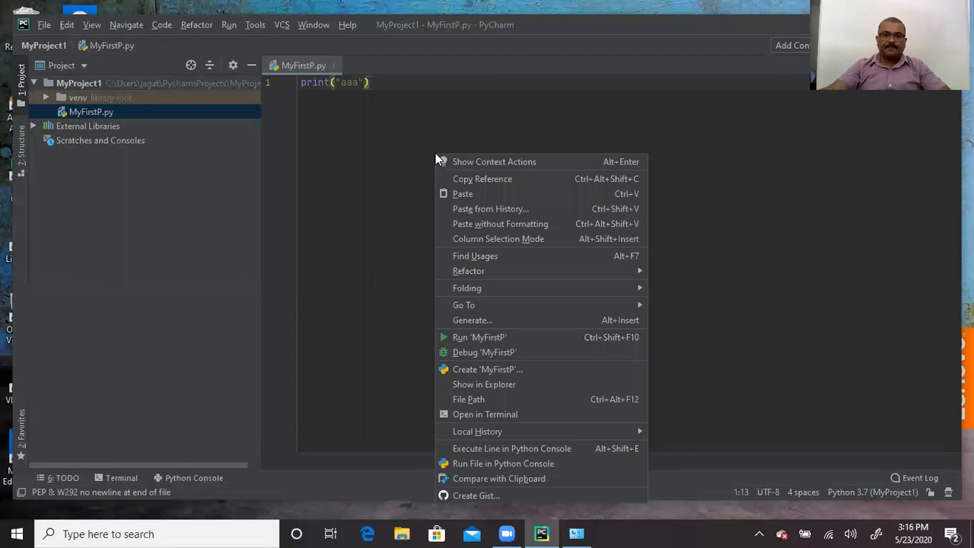
left_click(486, 338)
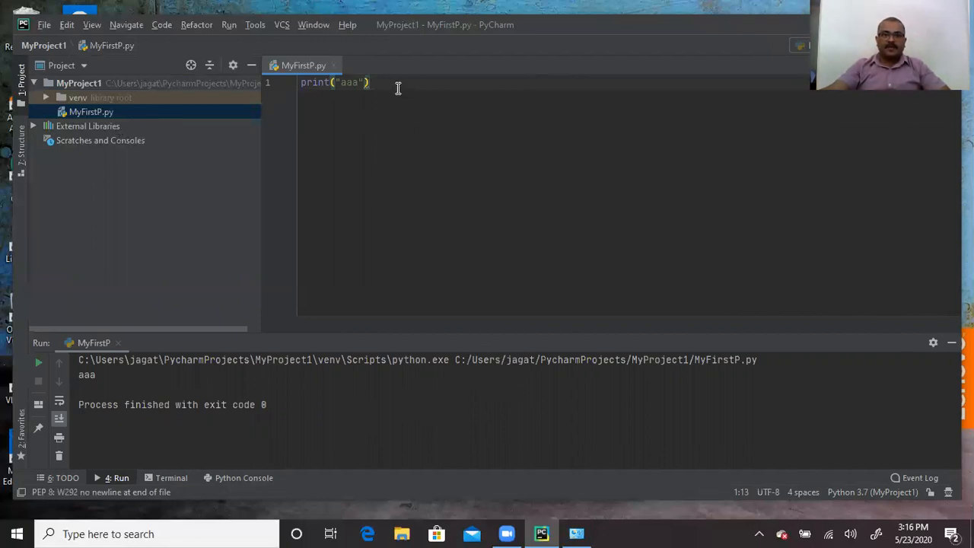
key("shift+Left")
key("shift+Left")
key("shift+Left")
key("shift+Left")
key("shift+Left")
key("shift+Left")
key("shift+Left")
key("shift+Left")
key("shift+Left")
key("shift+Left")
key("shift+Left")
key("Right")
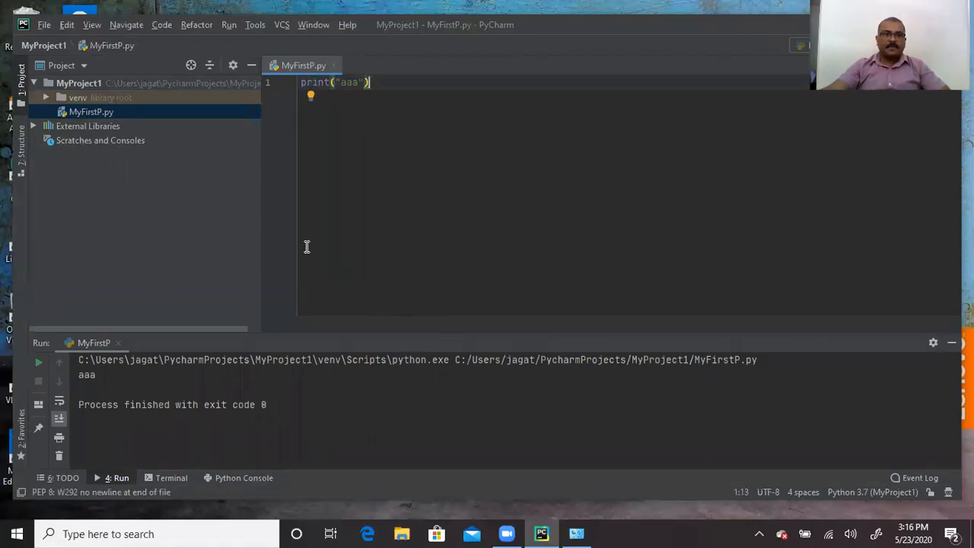
Step: Set the editor font size to 25 in the settings and apply the change
left_click(91, 28)
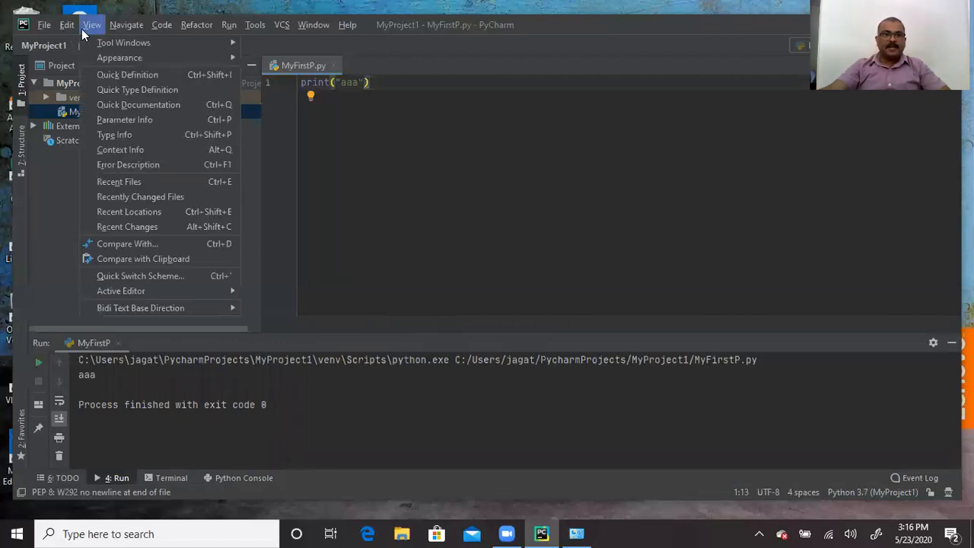
mouse_move(50, 28)
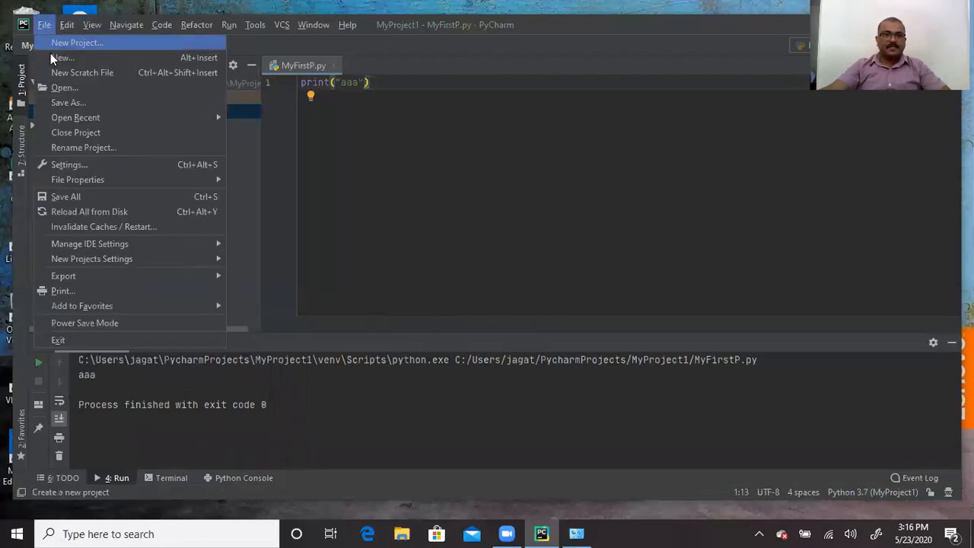
left_click(63, 166)
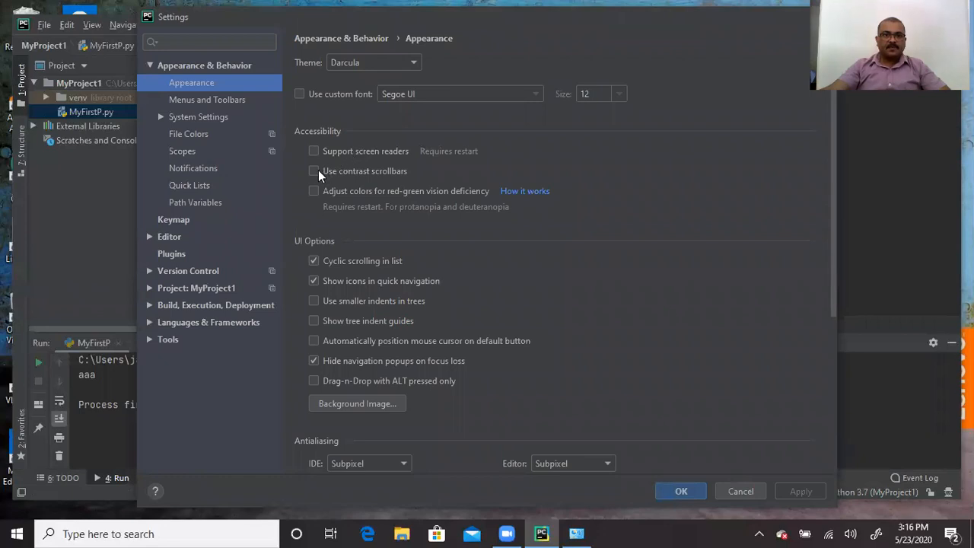
left_click(148, 236)
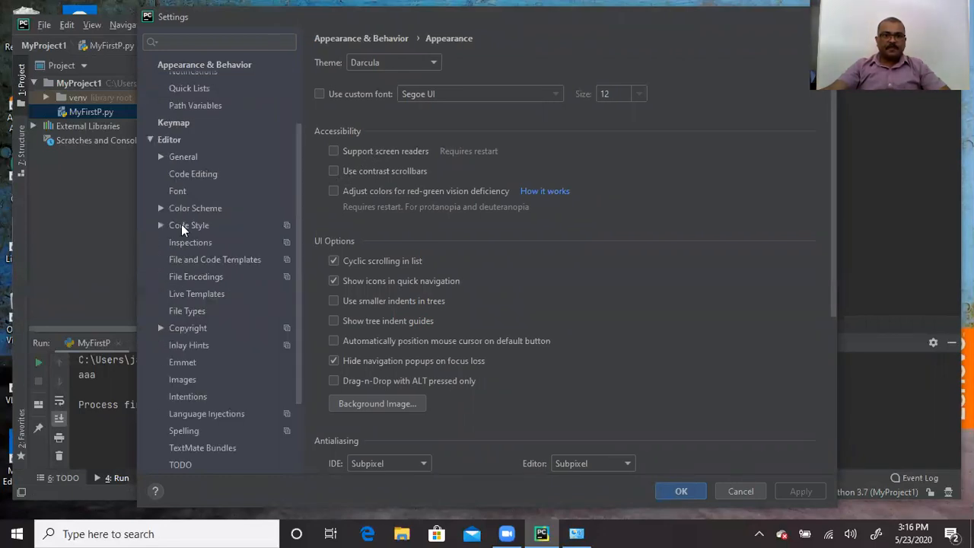
left_click(174, 194)
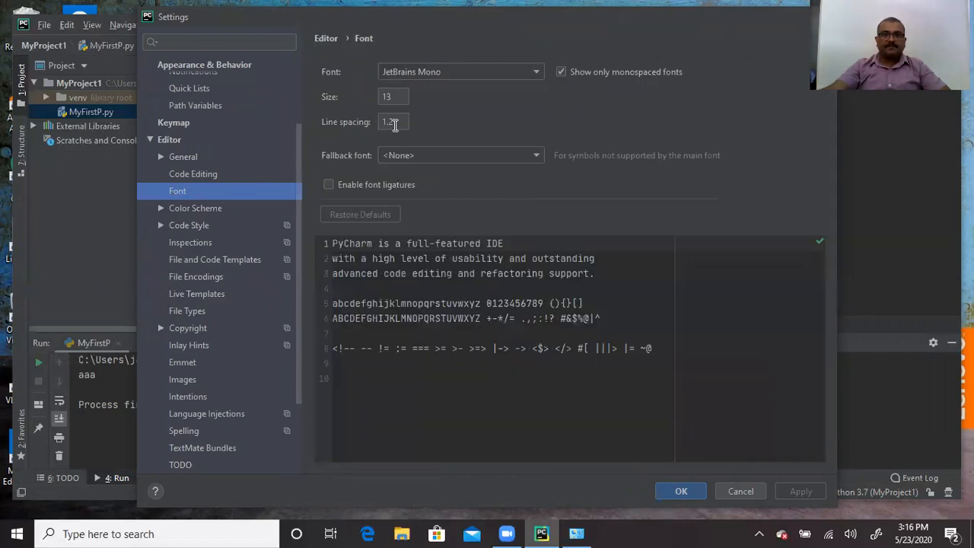
double_click(392, 95)
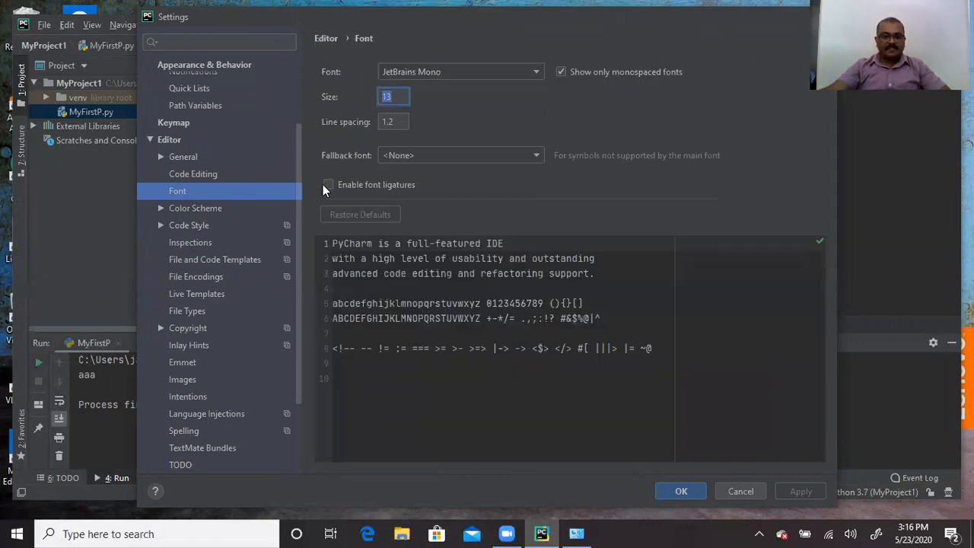
type("25")
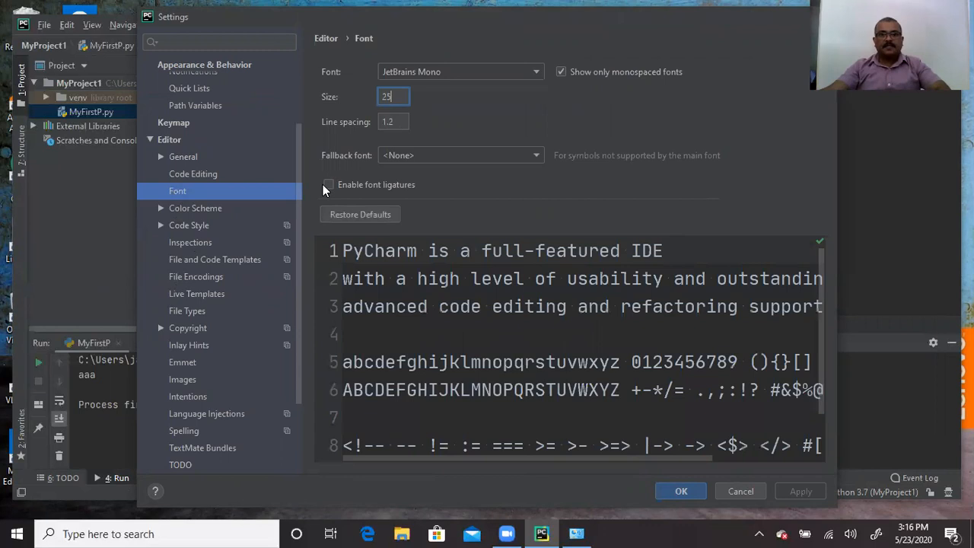
left_click(676, 493)
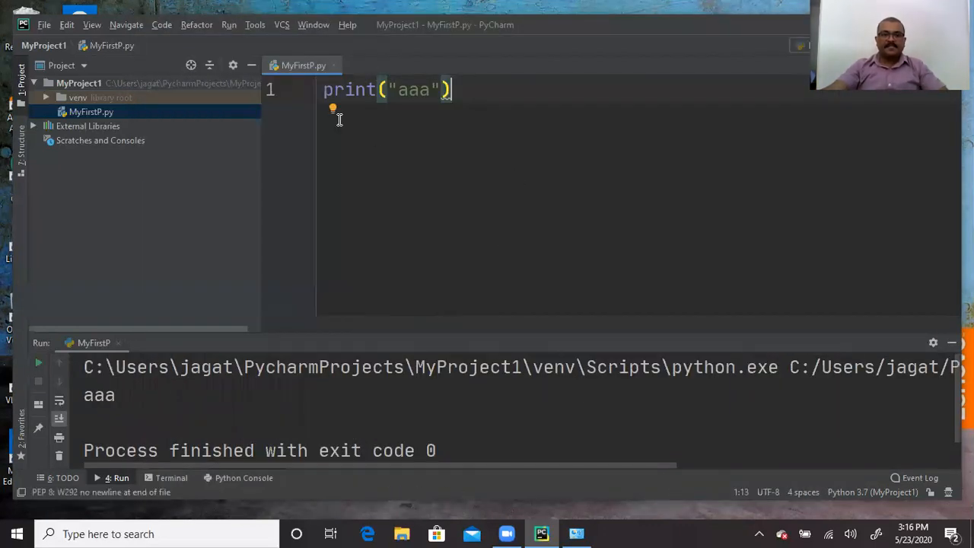